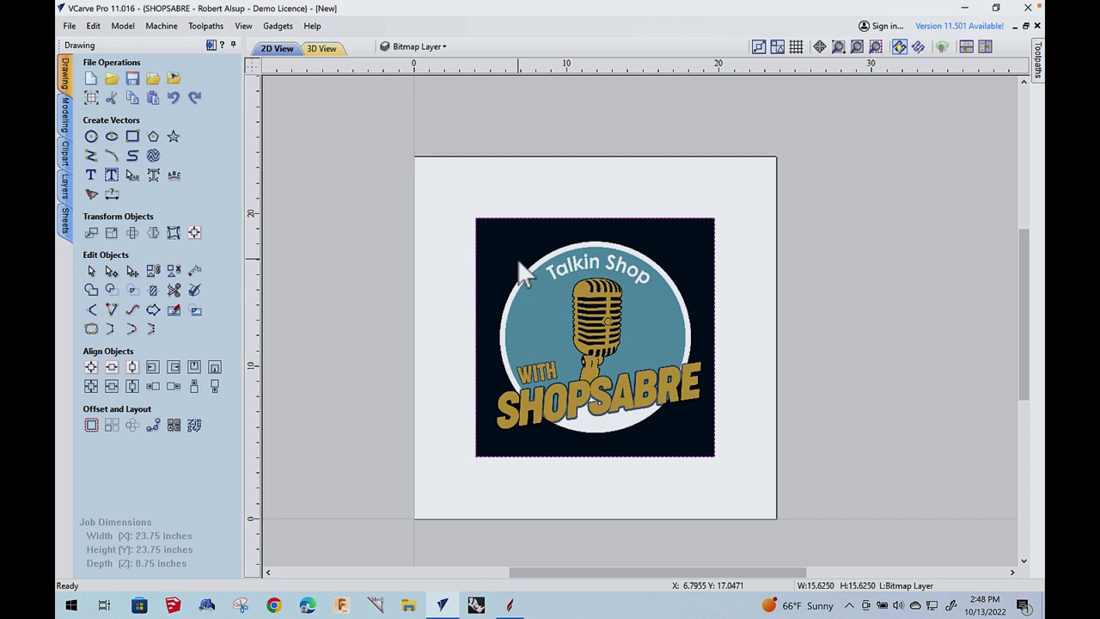
# Start a bitmap trace of the logo and include all the listed colors except gold in the trace
pyautogui.click(91, 196)
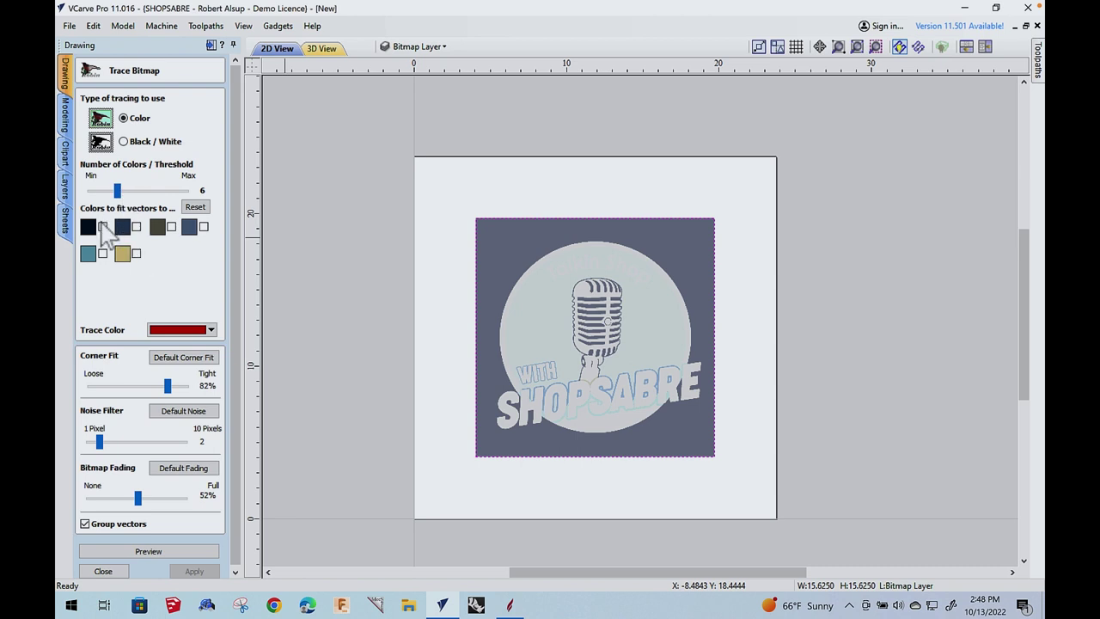
pyautogui.click(103, 227)
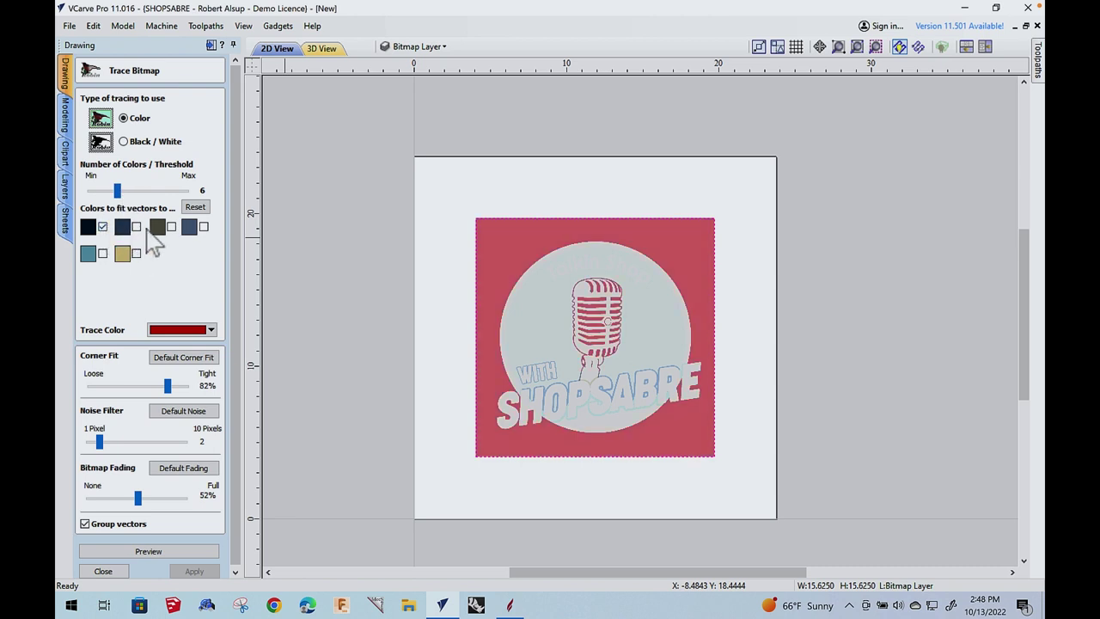
pyautogui.click(136, 227)
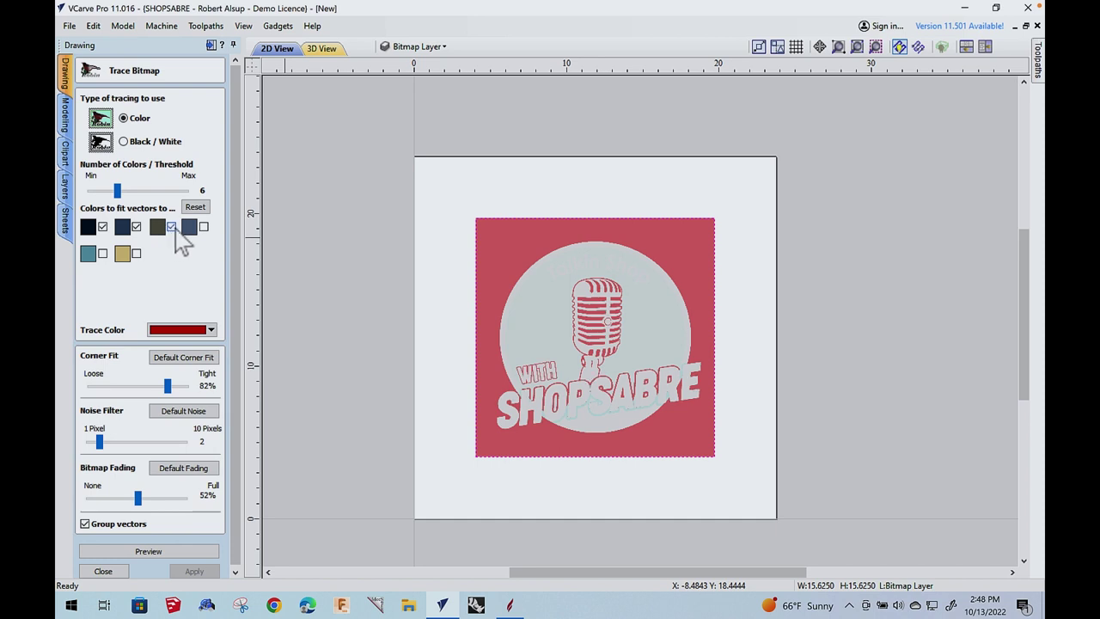
pyautogui.click(205, 227)
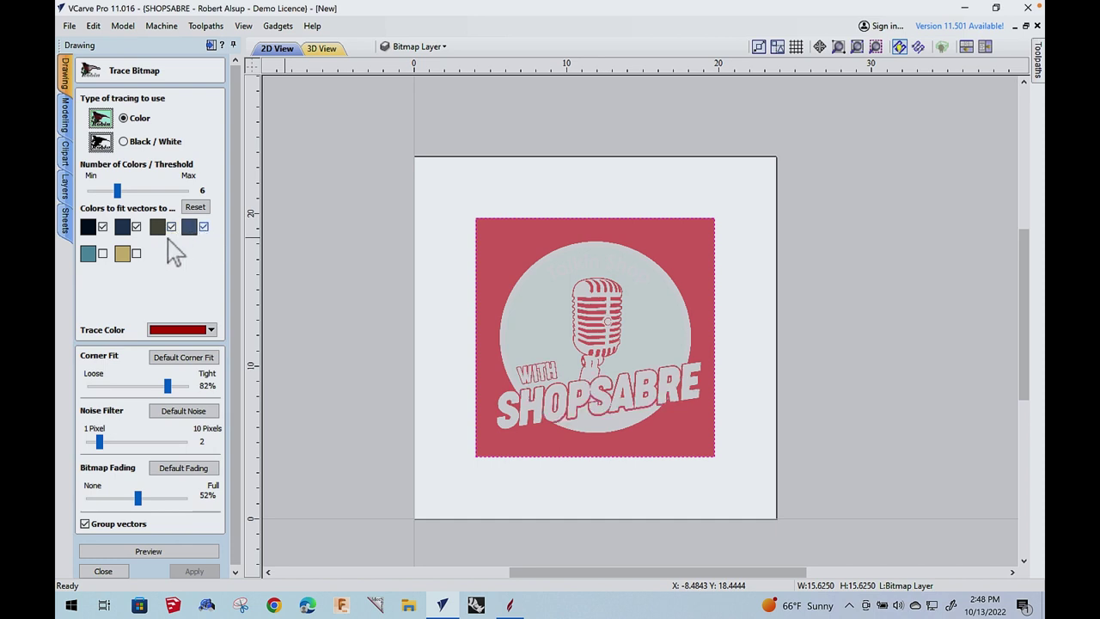
pyautogui.click(103, 253)
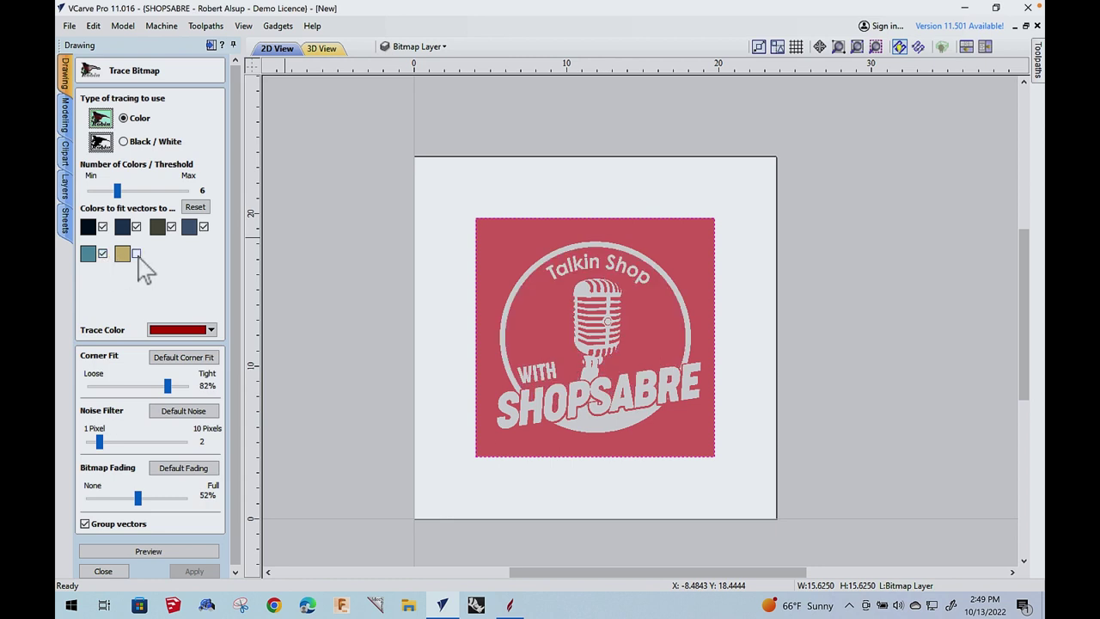
pyautogui.click(137, 255)
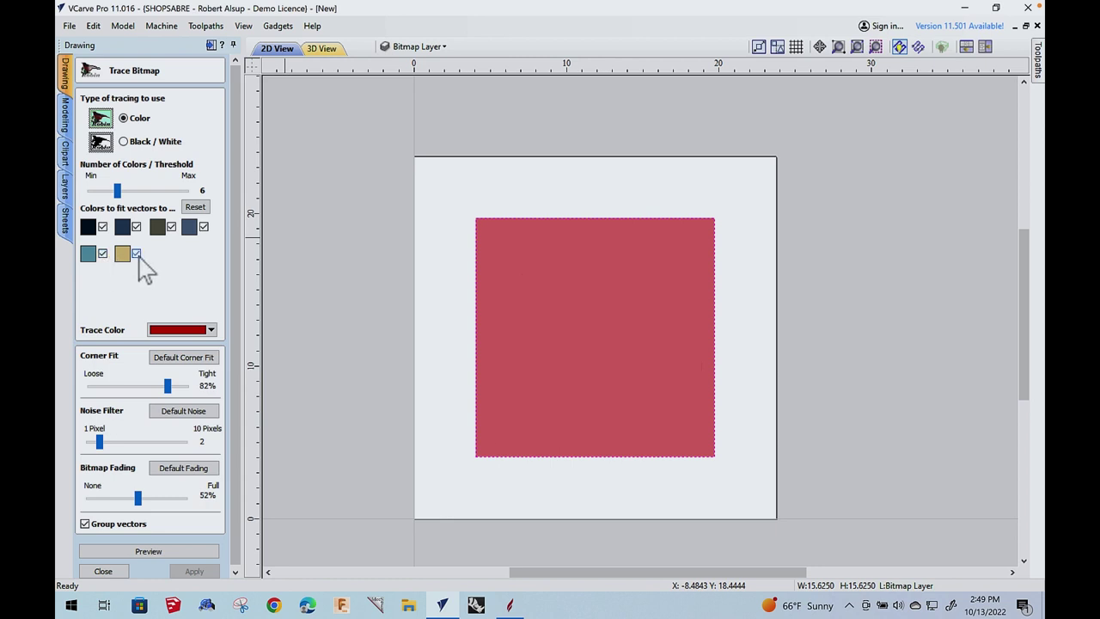
pyautogui.click(137, 254)
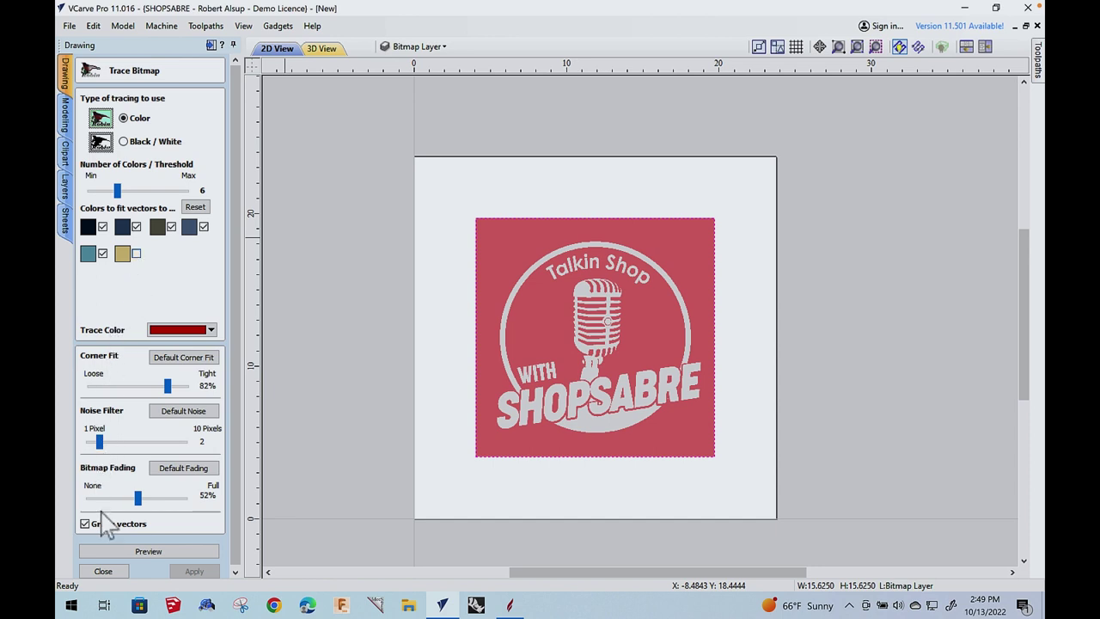
# Preview the trace, apply it to create the grouped logo vectors, and close the tracing tool
pyautogui.click(100, 550)
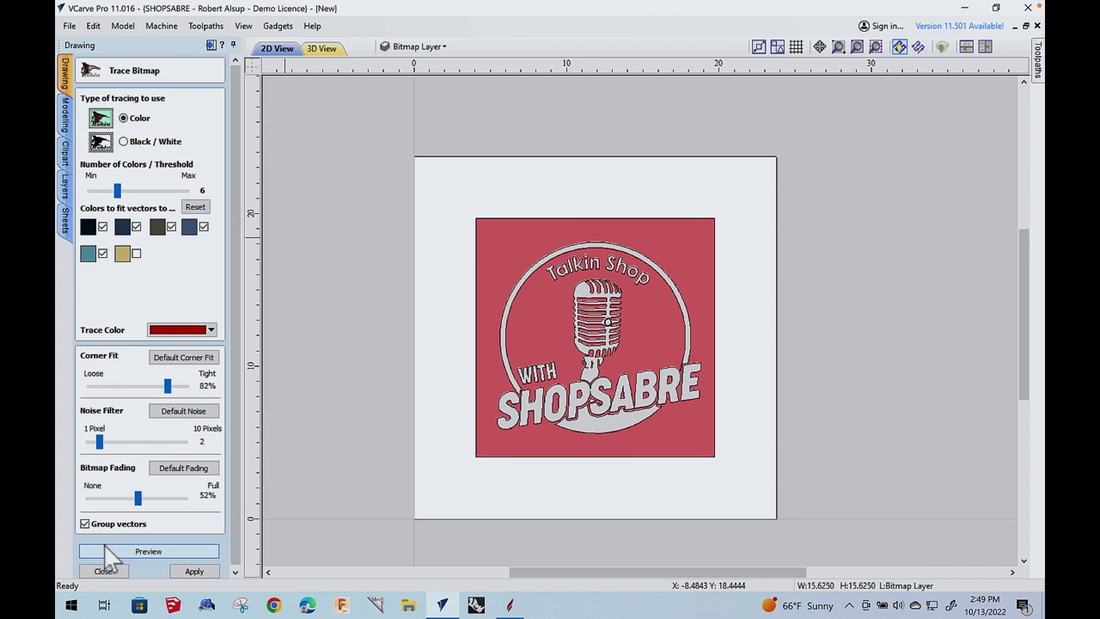
pyautogui.click(191, 573)
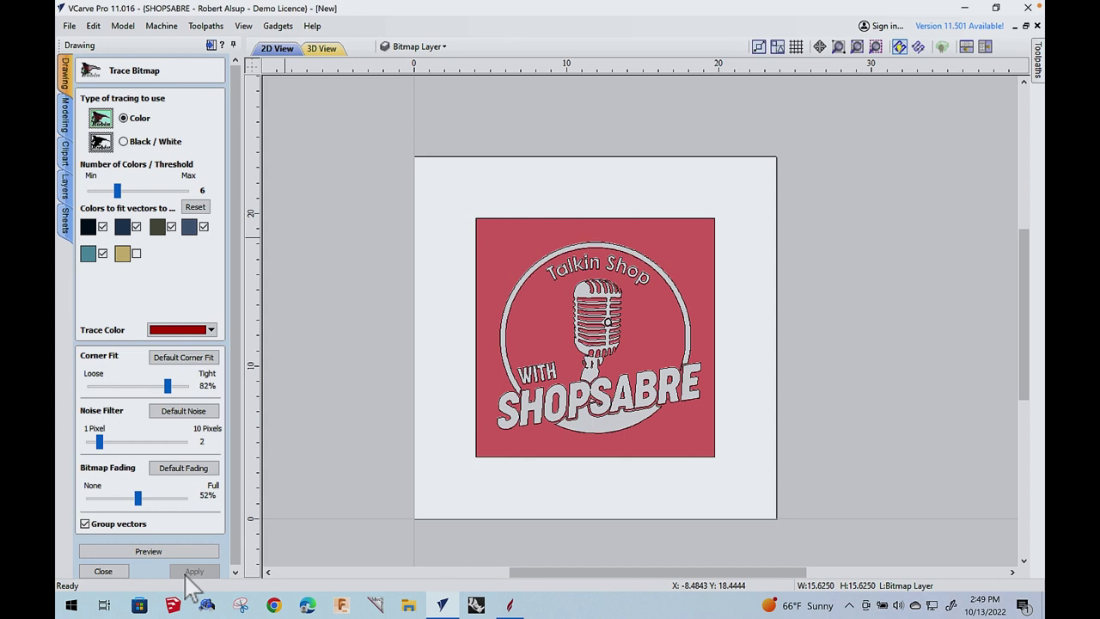
pyautogui.click(101, 572)
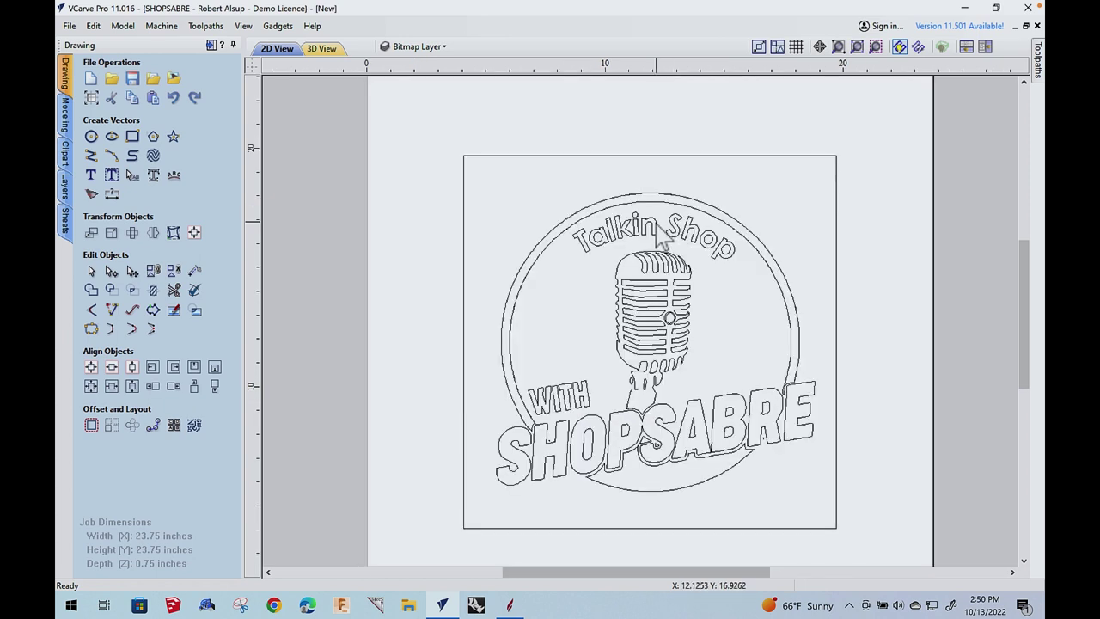
# Select all the traced vectors, ungroup them, and clear the selection
pyautogui.scroll(2, 670, 226)
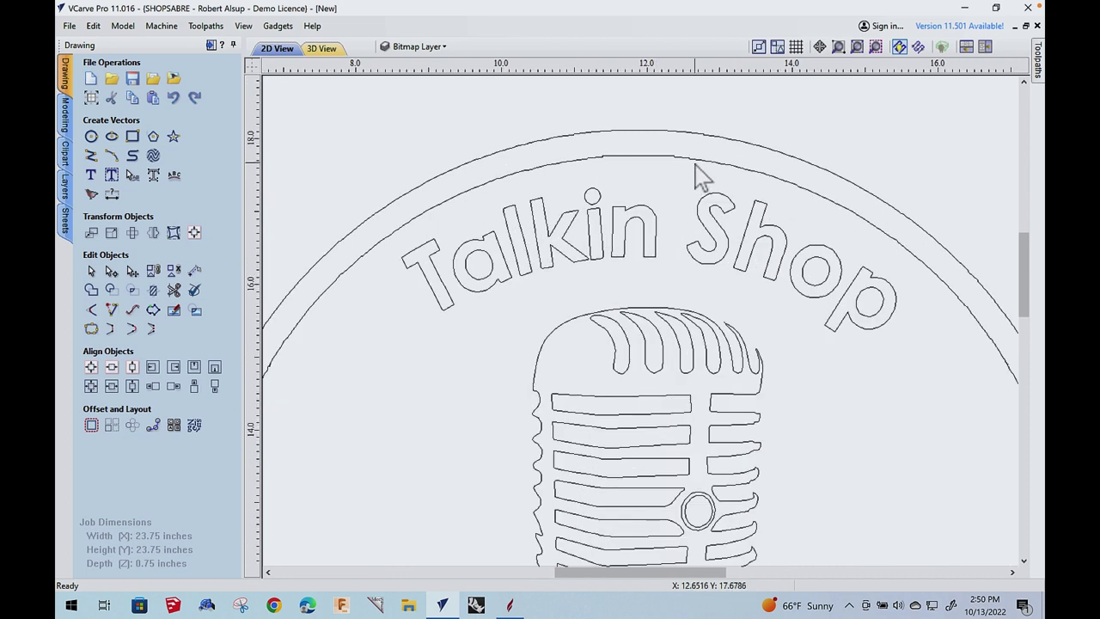
pyautogui.hotkey('ctrl', 'a')
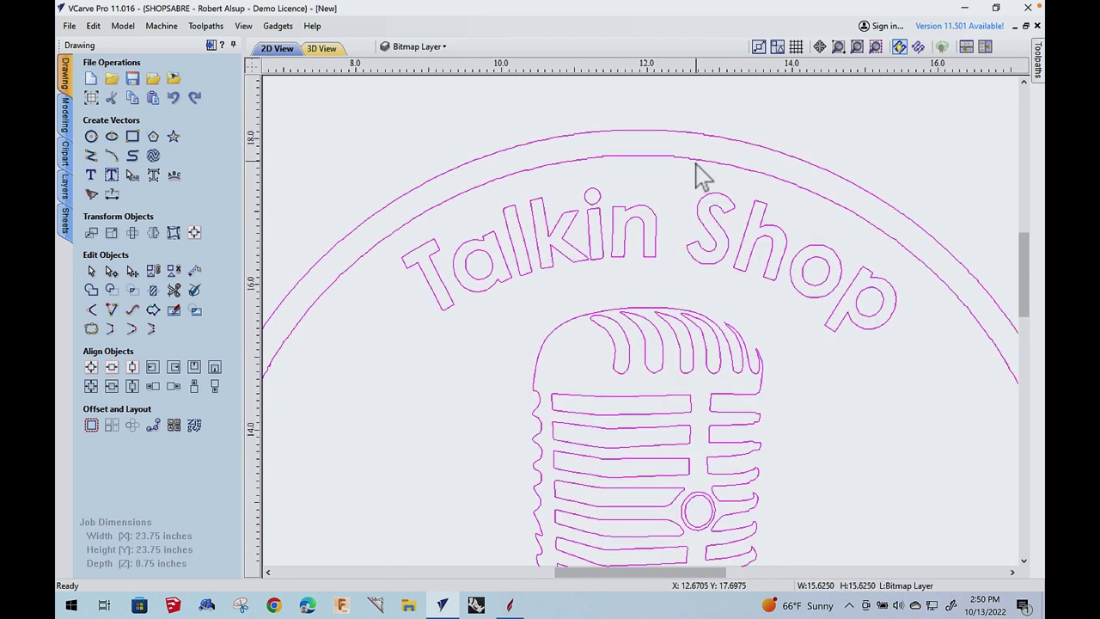
pyautogui.click(173, 273)
pyautogui.click(418, 336)
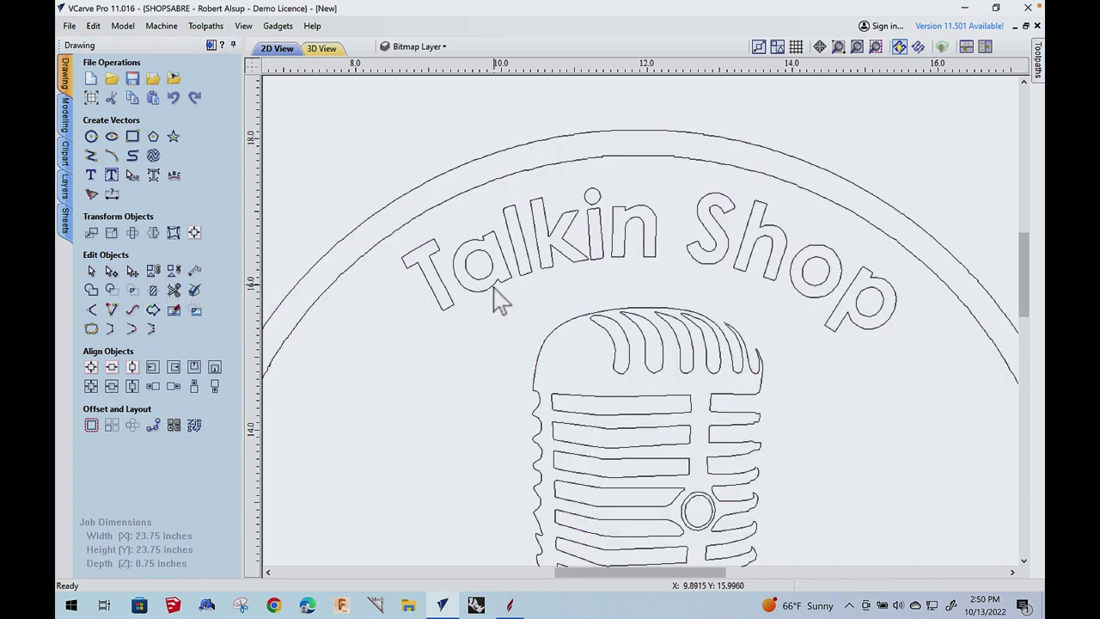
# Examine the outline nodes of the letter a in Talkin with node editing
pyautogui.scroll(3, 498, 294)
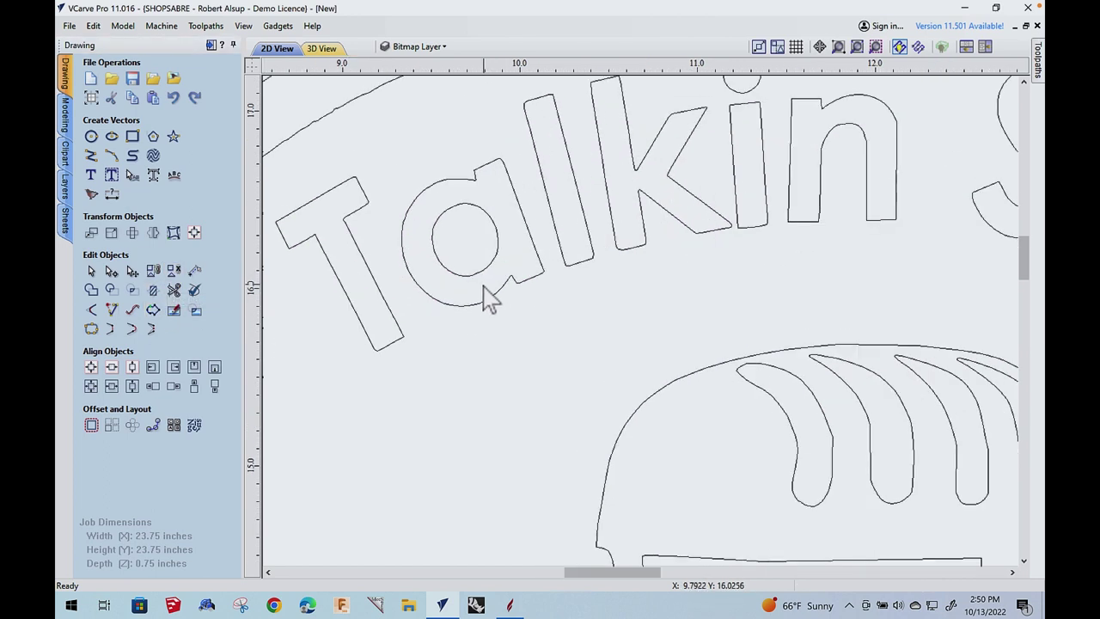
pyautogui.click(477, 307)
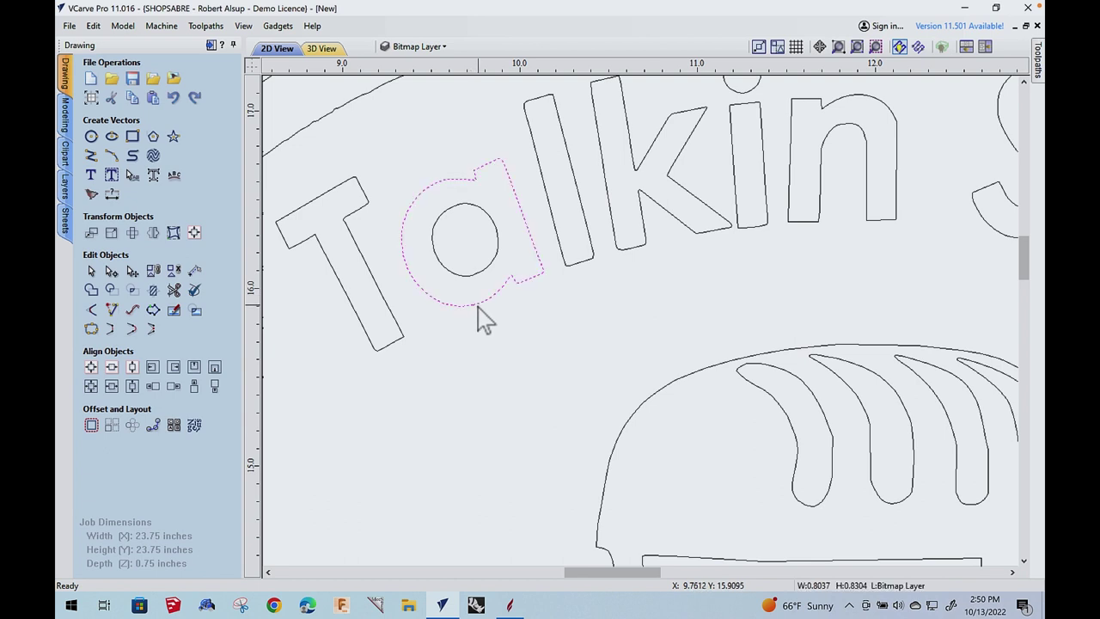
pyautogui.press('n')
pyautogui.scroll(3, 464, 245)
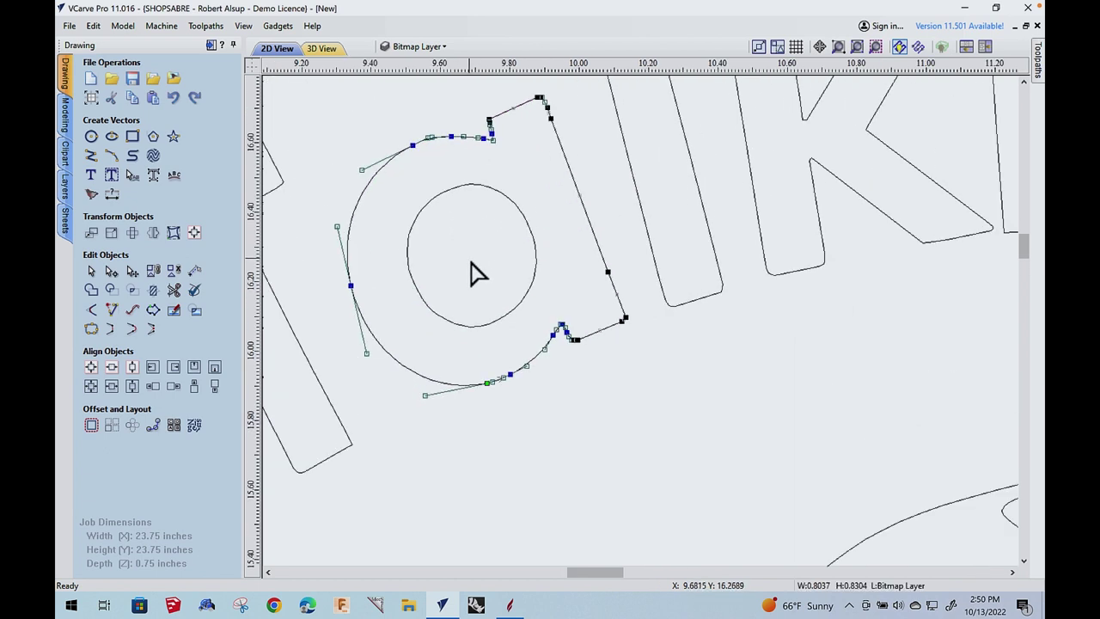
pyautogui.scroll(-2, 525, 296)
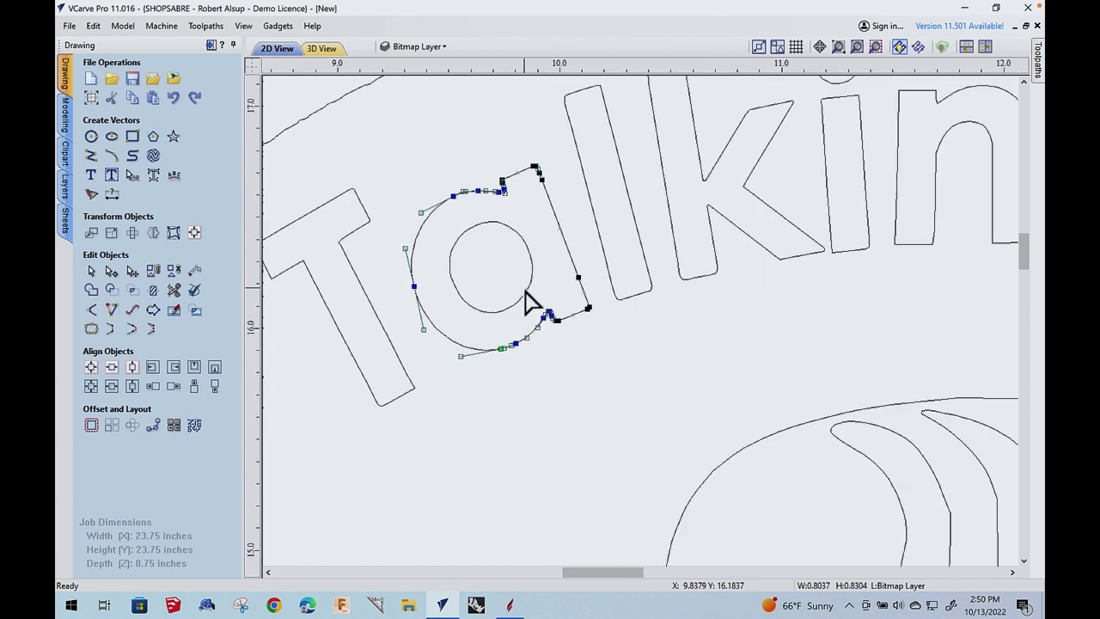
pyautogui.scroll(-1, 530, 296)
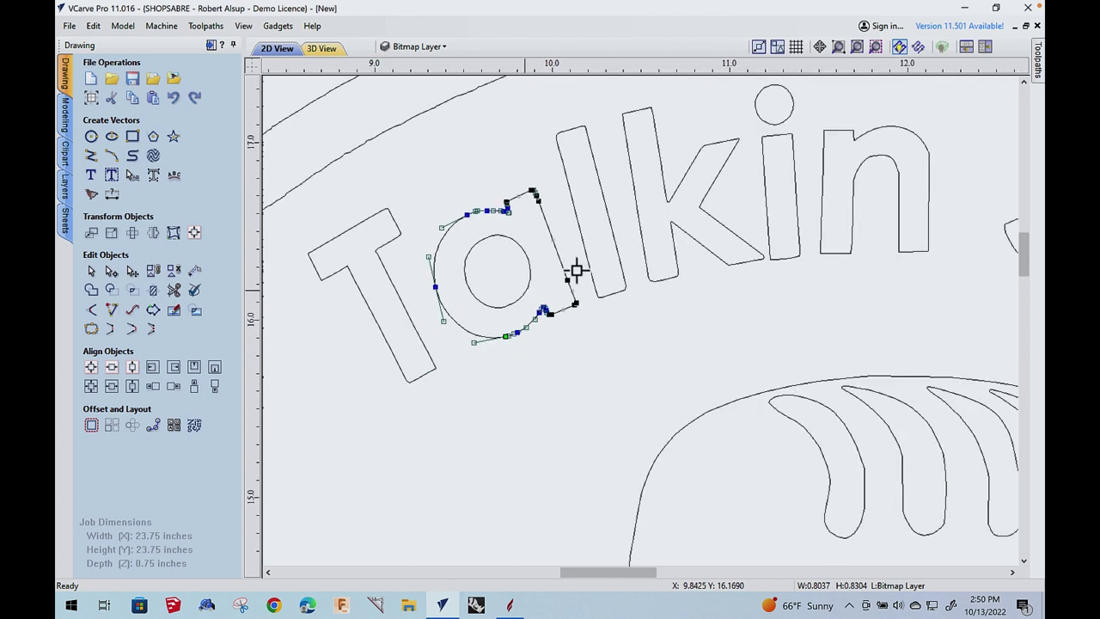
# Adjust the curve handle on the inner arch of the letter n in Talkin, and leave node editing
pyautogui.click(866, 169)
pyautogui.scroll(6, 866, 176)
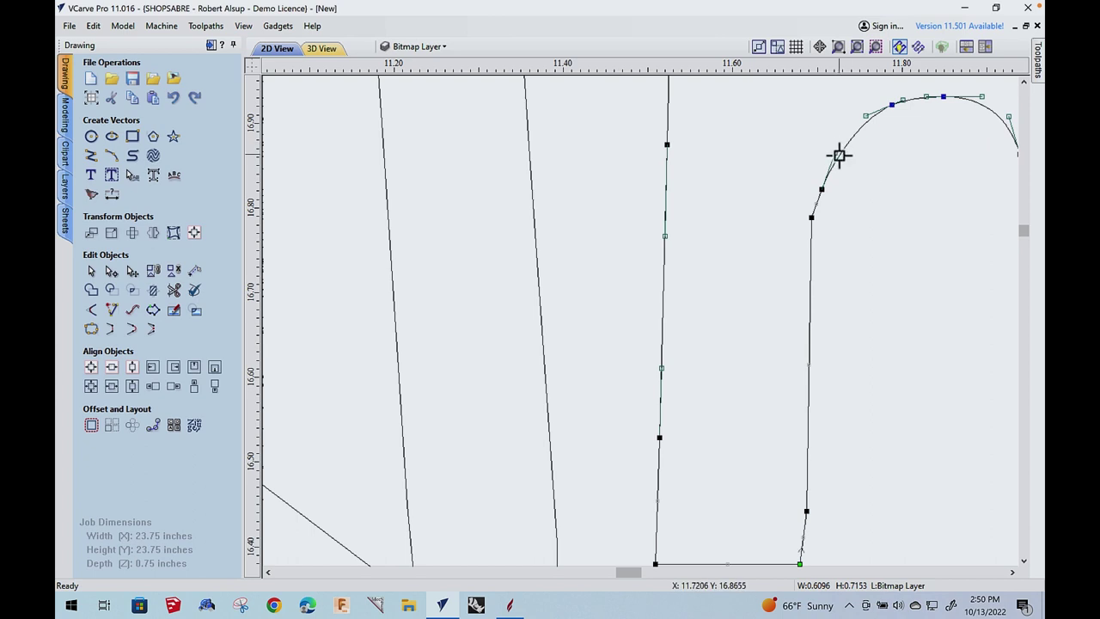
pyautogui.moveTo(834, 154); pyautogui.dragTo(839, 189)
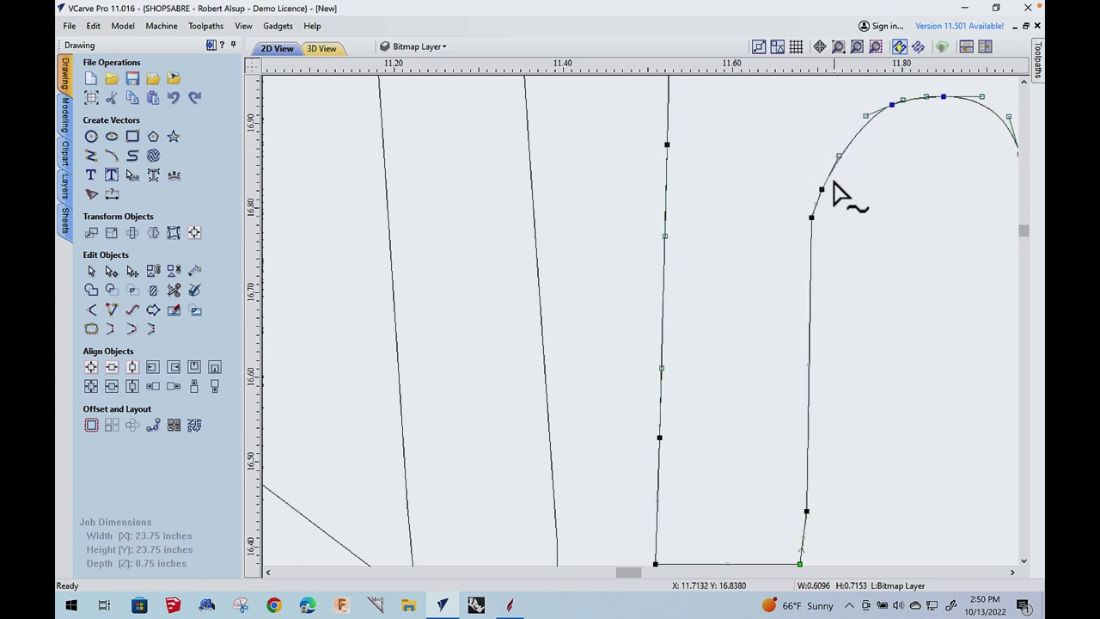
pyautogui.scroll(-4, 837, 187)
pyautogui.scroll(-2, 838, 186)
pyautogui.press('Escape')
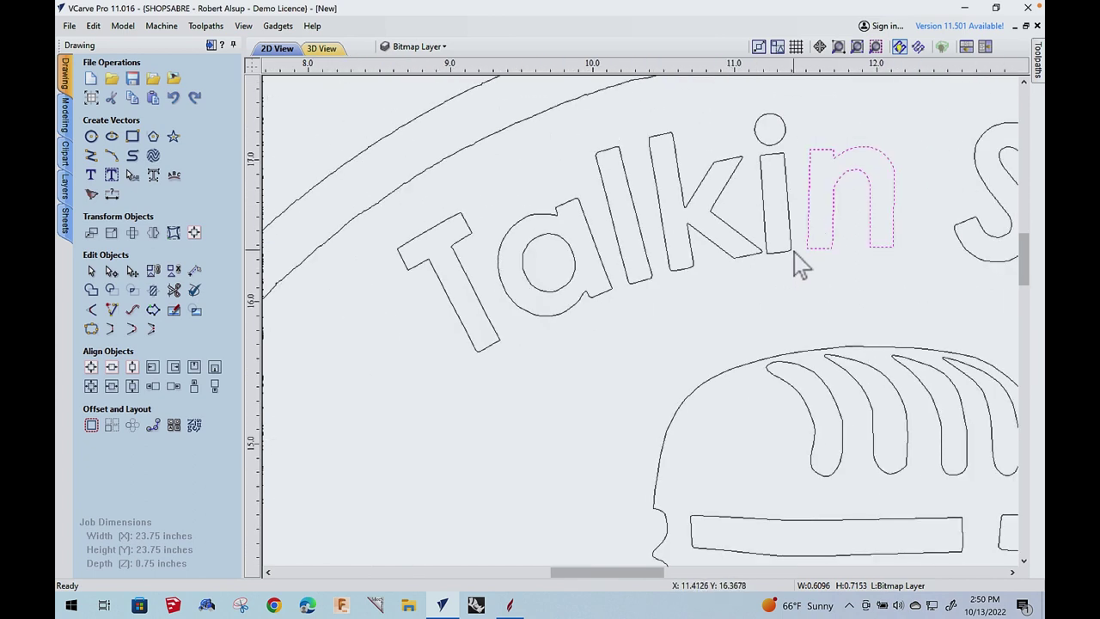
pyautogui.scroll(-3, 796, 258)
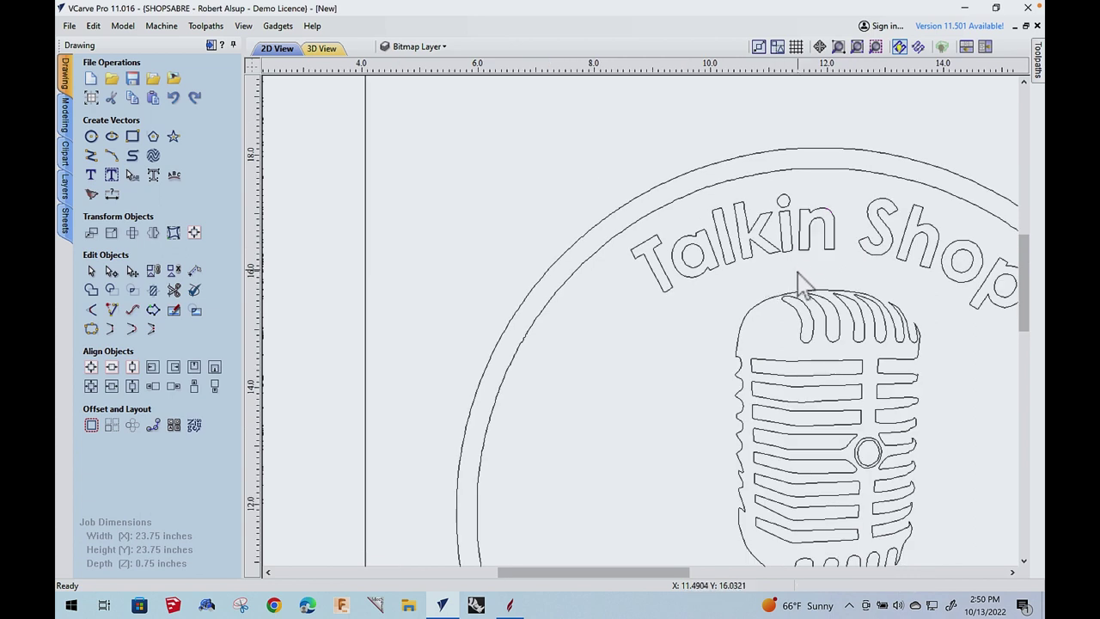
pyautogui.scroll(-3, 834, 295)
pyautogui.moveTo(859, 301); pyautogui.dragTo(761, 300, button='middle')
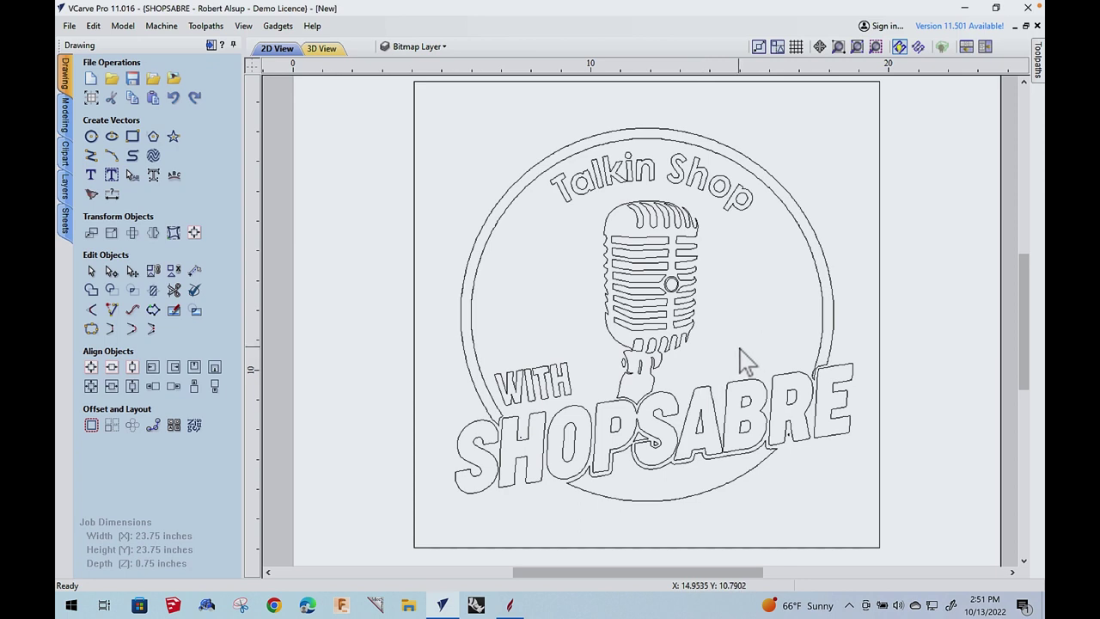
pyautogui.scroll(-1, 729, 339)
pyautogui.scroll(1, 730, 340)
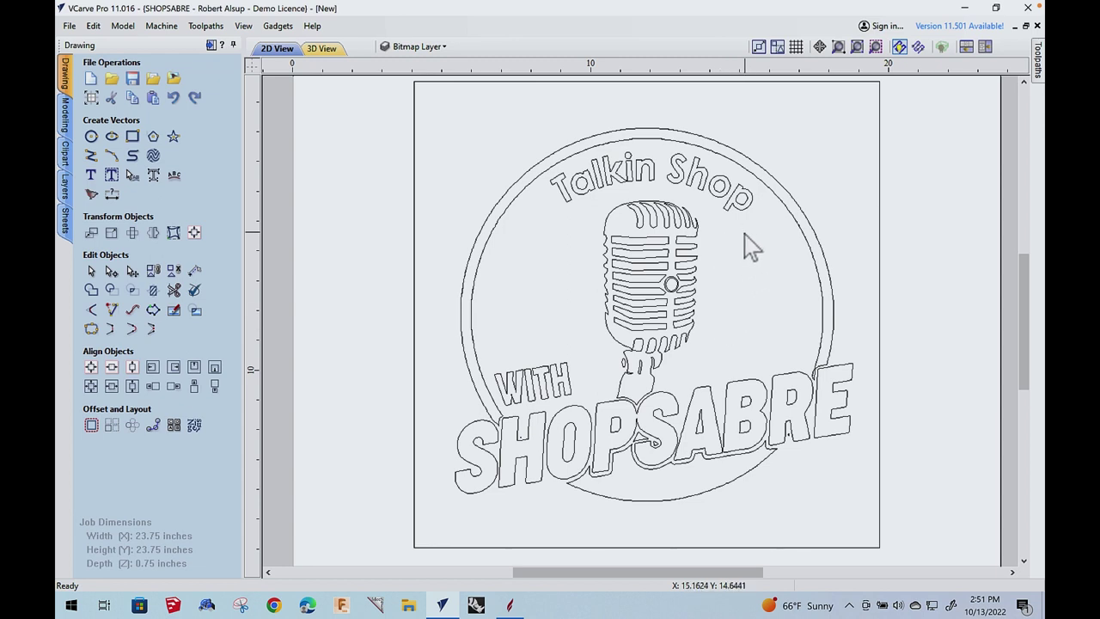
pyautogui.scroll(-1, 752, 247)
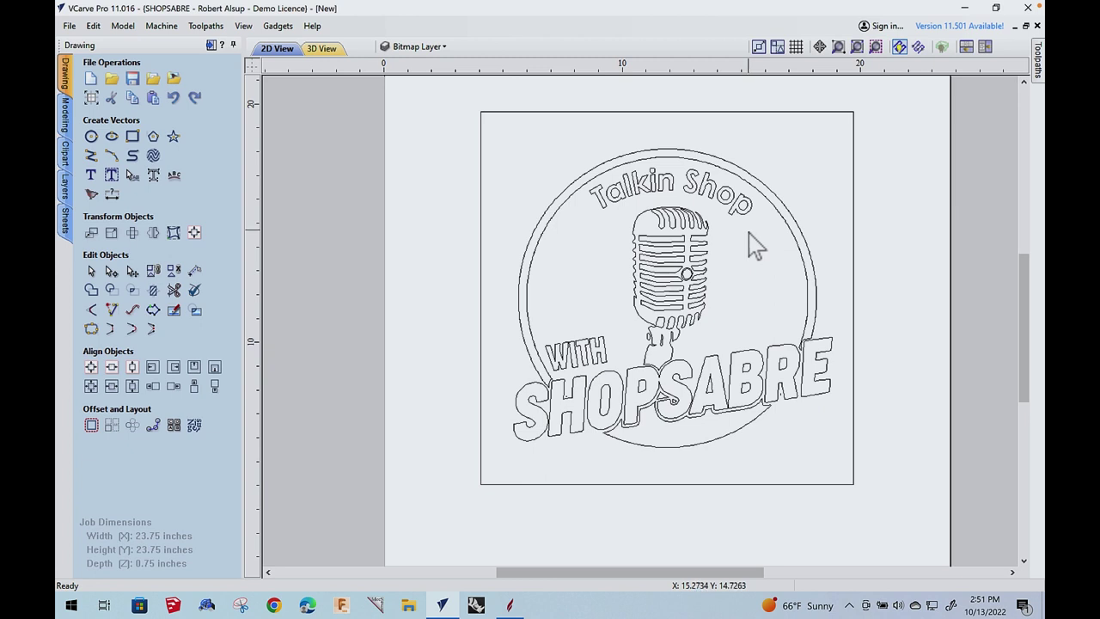
pyautogui.scroll(-1, 748, 233)
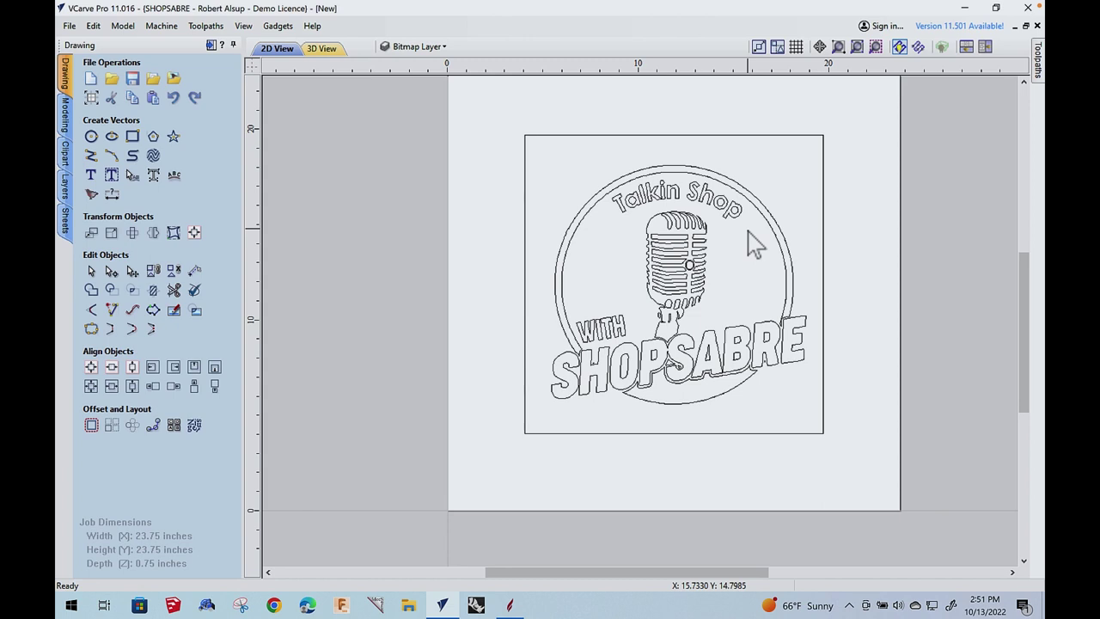
# Switch to the open job Talkin Shop FINAL From Top No Cutout and check its SETUP toolpath in the 2D view
pyautogui.hotkey('ctrl', 'Tab')
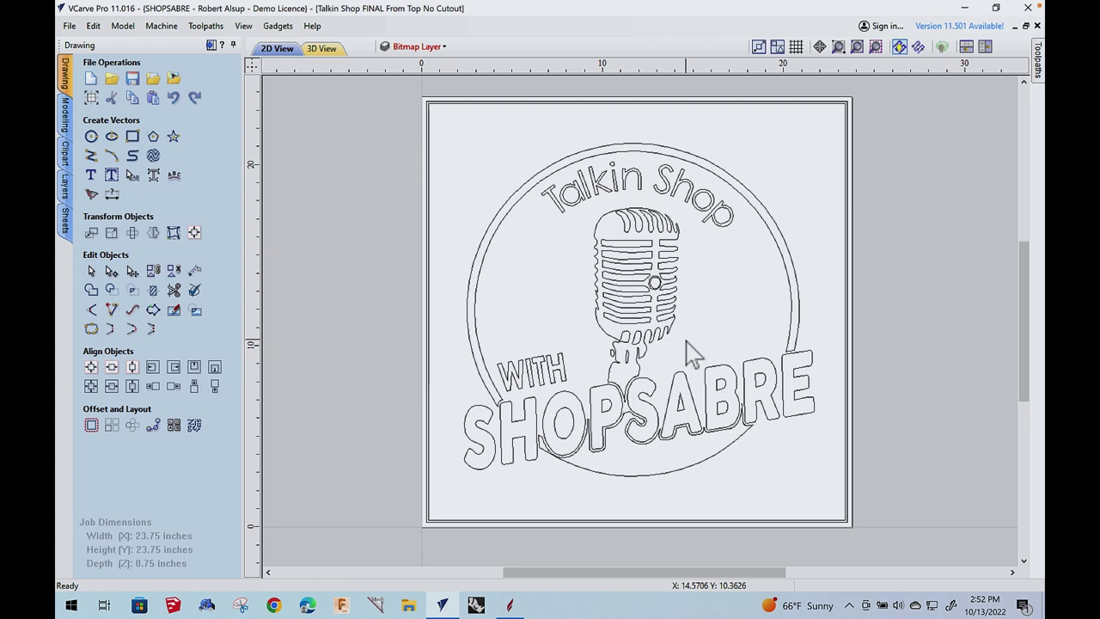
pyautogui.press('F12')
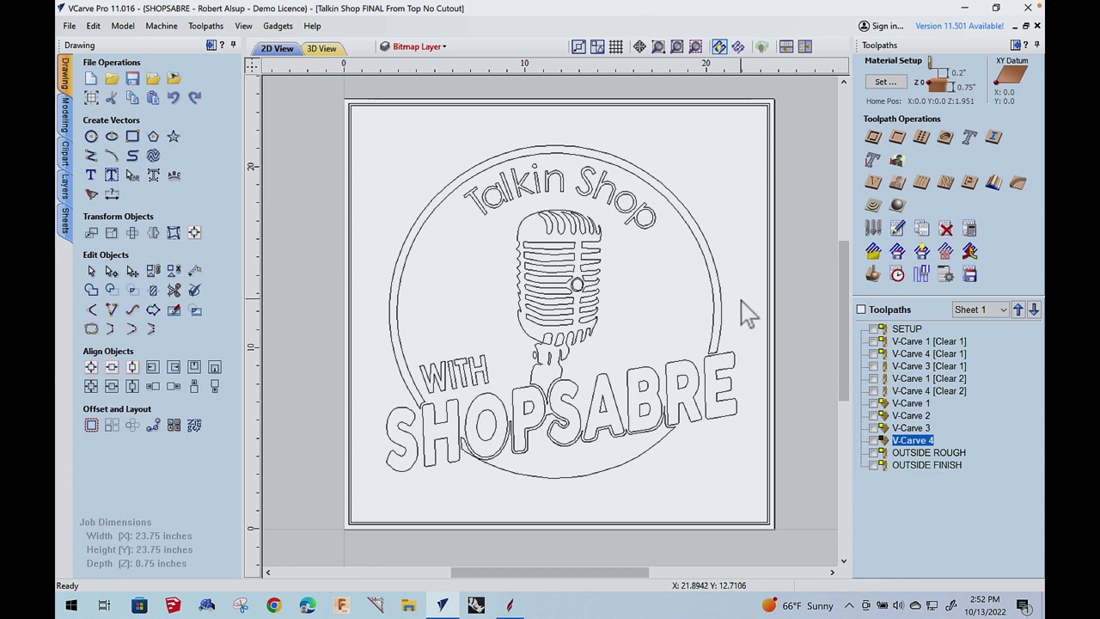
pyautogui.click(874, 329)
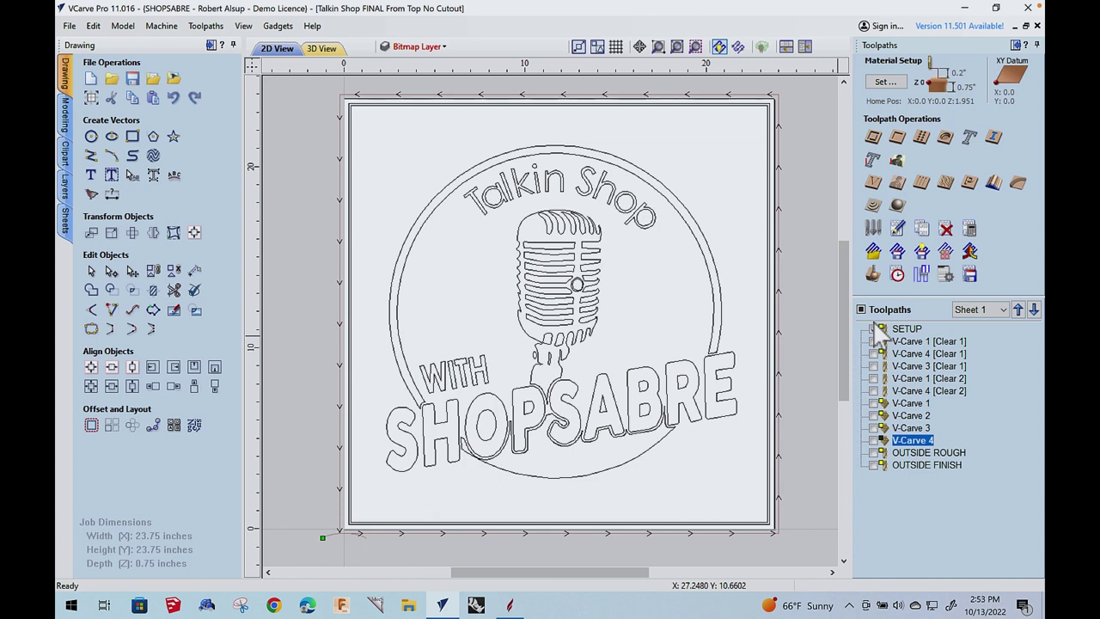
pyautogui.click(874, 328)
pyautogui.click(875, 329)
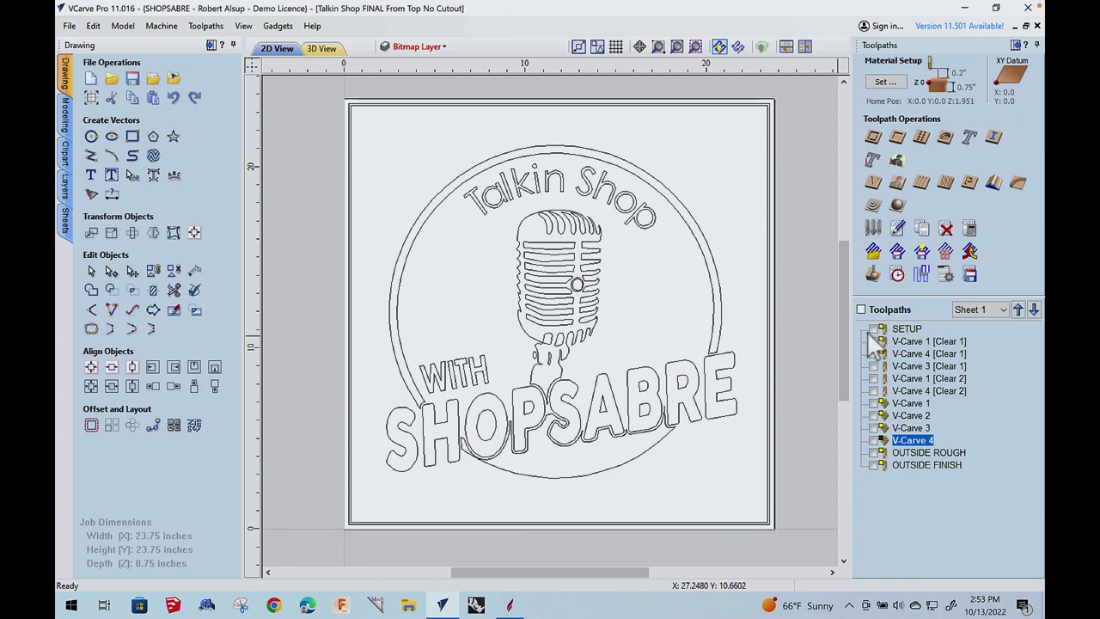
# Display the V-Carve 1, 4 and 3 [Clear 1] and V-Carve 1 and 4 [Clear 2] toolpaths as solid areas in the 2D view
pyautogui.click(873, 341)
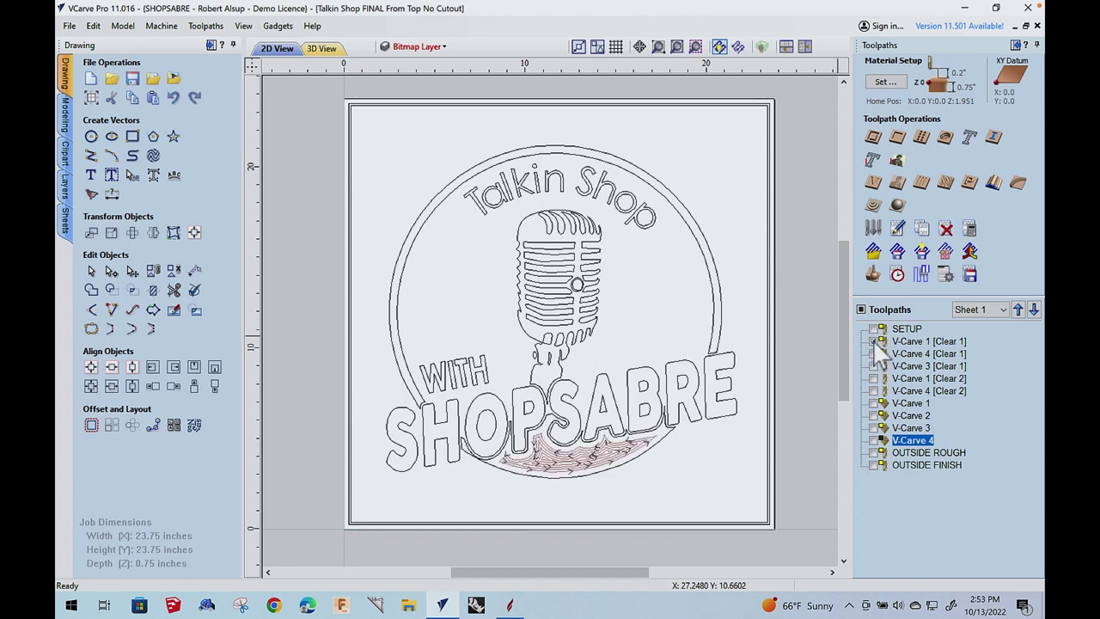
pyautogui.click(873, 341)
pyautogui.click(873, 341)
pyautogui.click(873, 354)
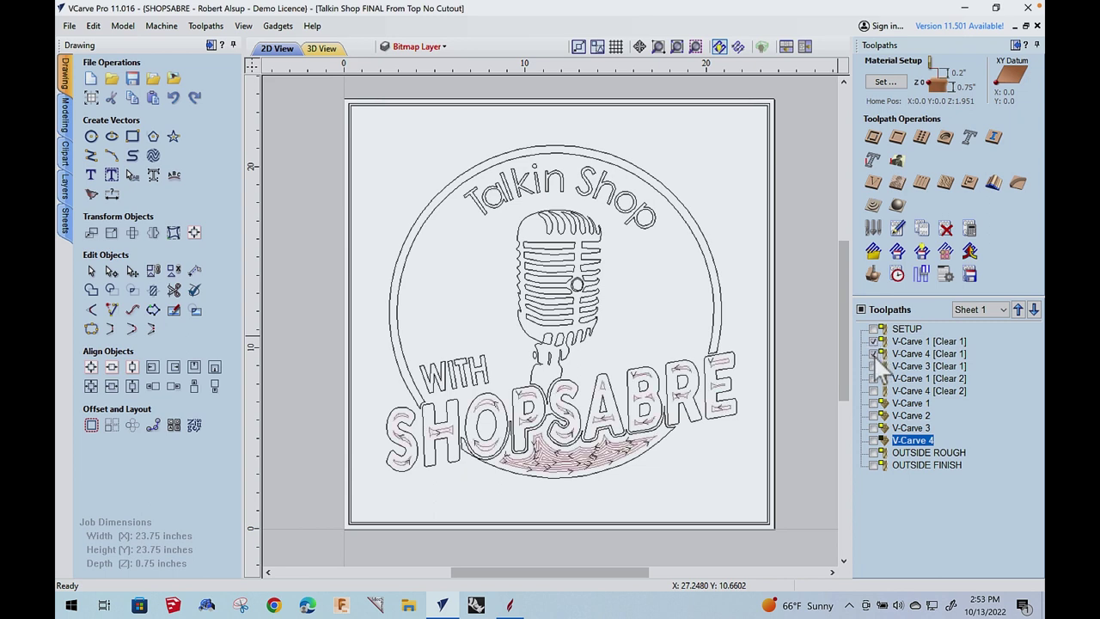
pyautogui.click(874, 366)
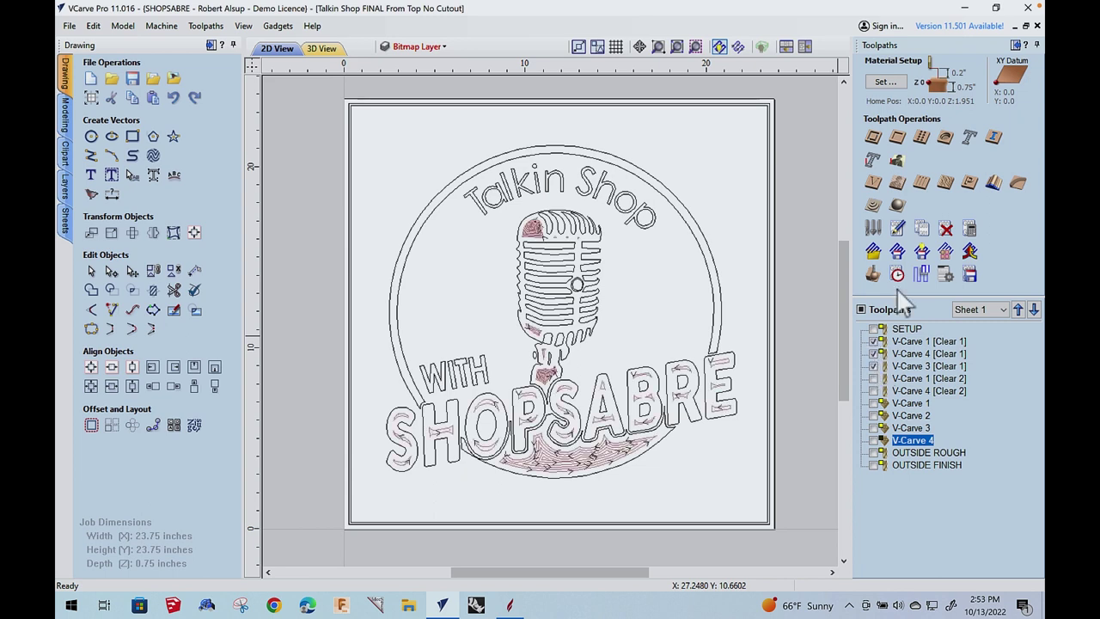
pyautogui.click(737, 47)
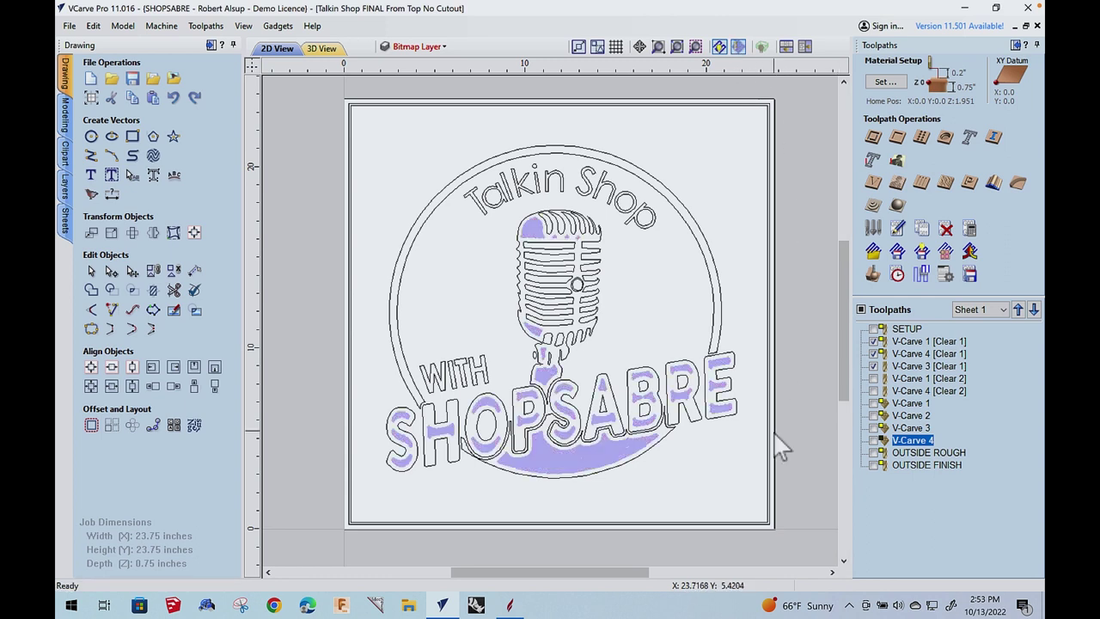
pyautogui.click(874, 378)
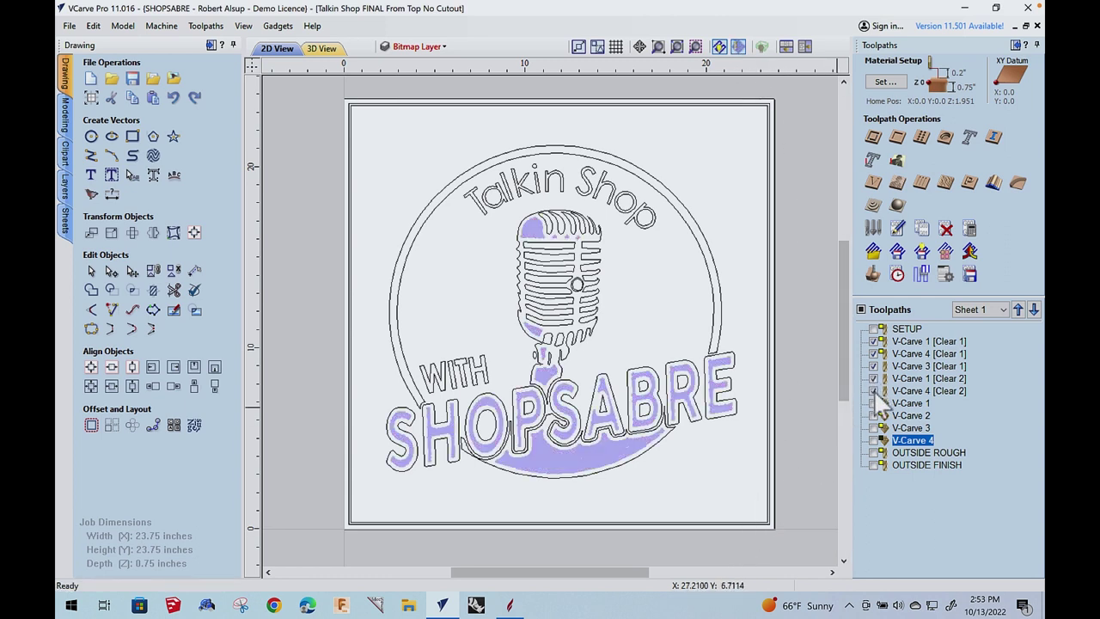
# Display the V-Carve 1 to 4 toolpaths in the 2D view, and briefly check the OUTSIDE ROUGH toolpath
pyautogui.click(874, 403)
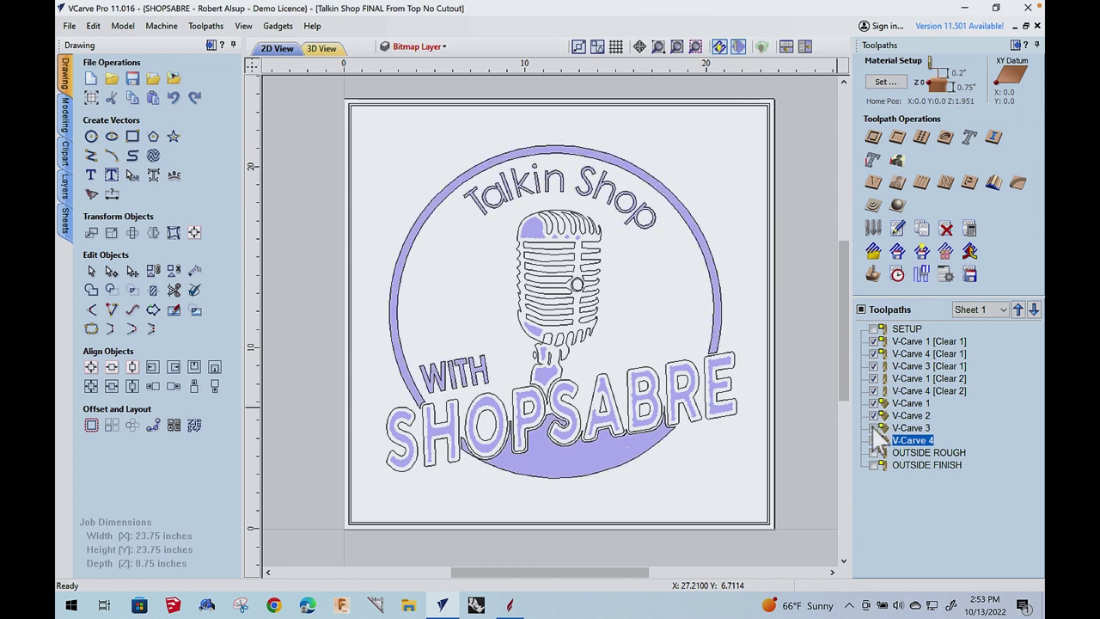
pyautogui.click(875, 427)
pyautogui.click(873, 440)
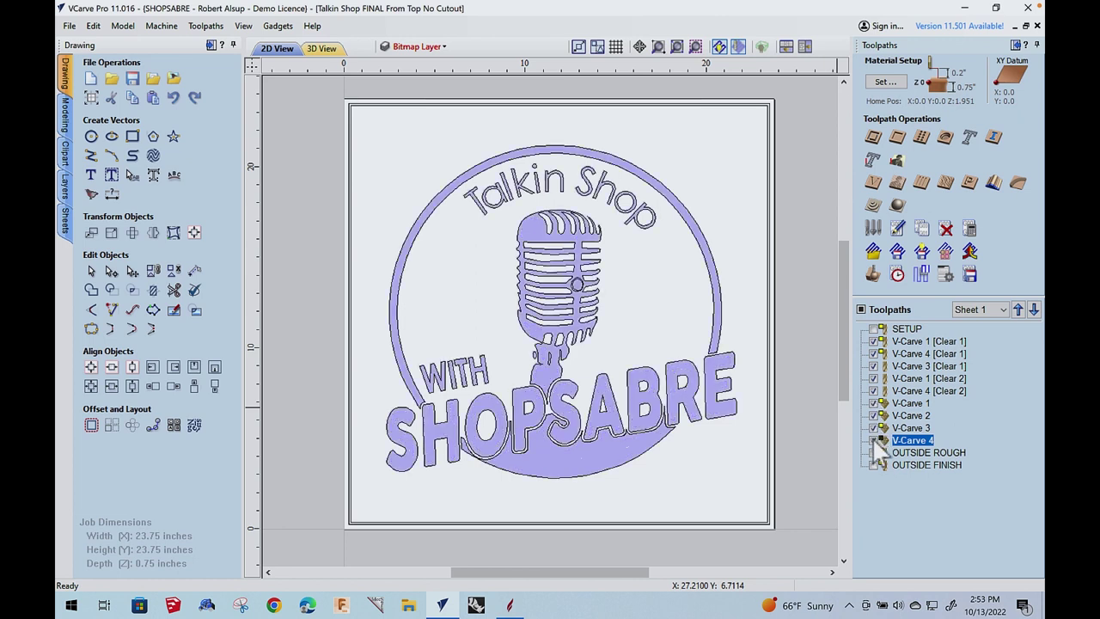
pyautogui.click(874, 452)
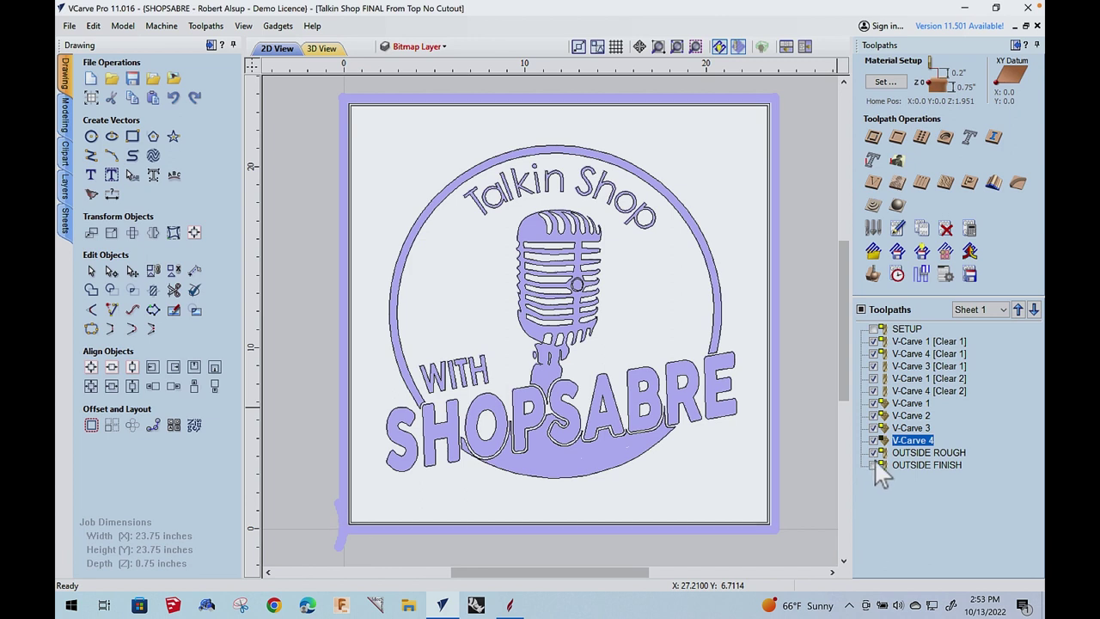
pyautogui.click(874, 452)
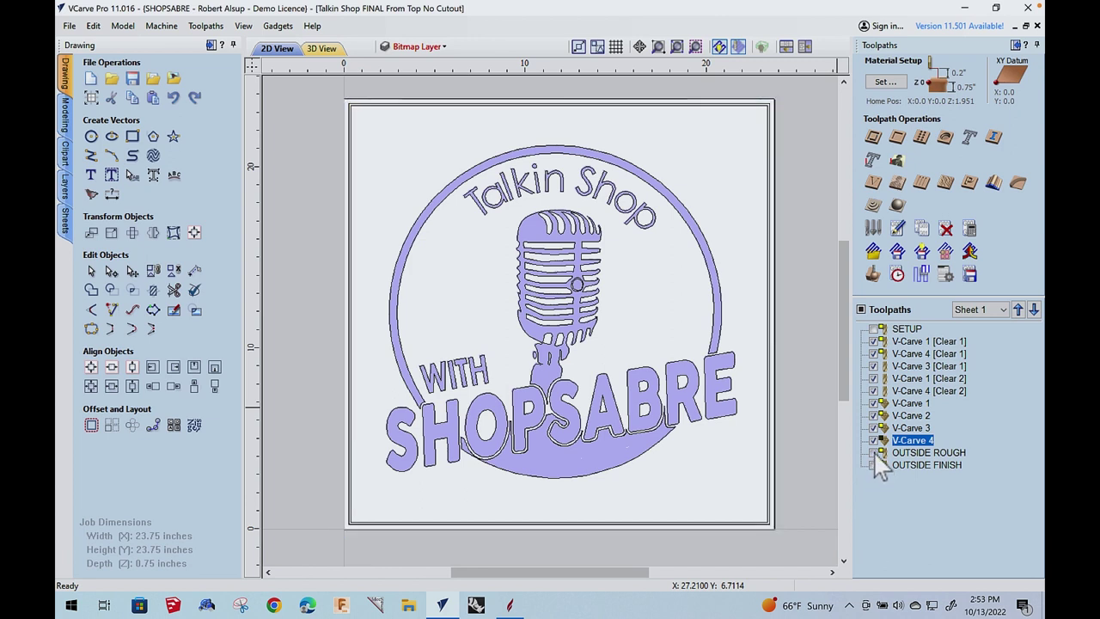
# Hide all the clearance toolpaths and the V-Carve 1 to 4 toolpaths in the 2D view
pyautogui.click(874, 341)
pyautogui.click(874, 366)
pyautogui.click(873, 378)
pyautogui.click(874, 391)
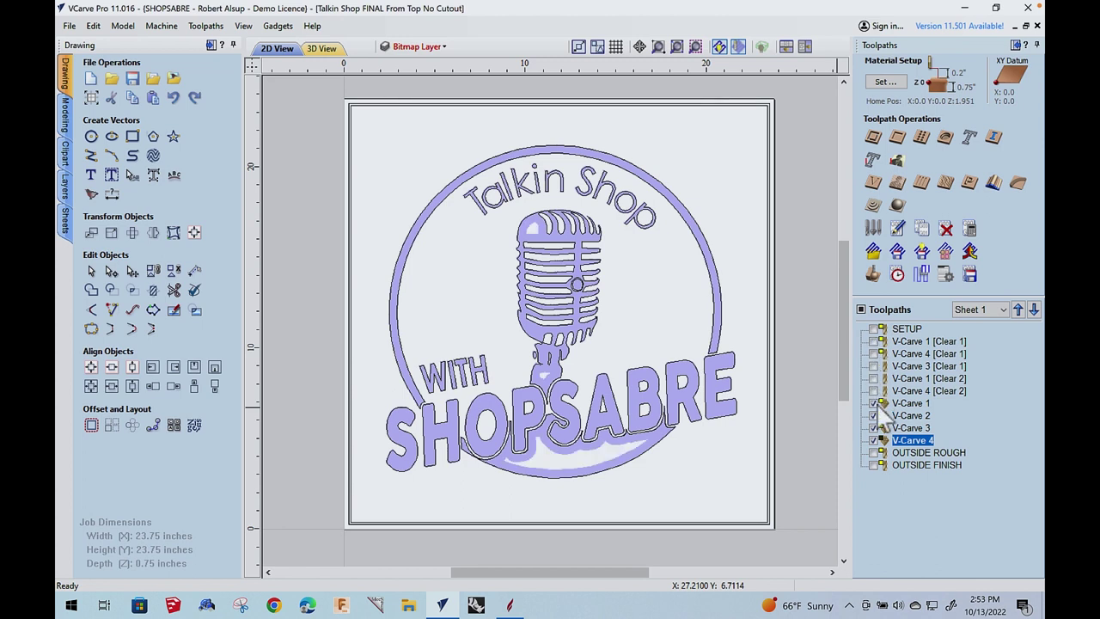
pyautogui.click(874, 403)
pyautogui.click(874, 415)
pyautogui.click(874, 427)
pyautogui.click(874, 440)
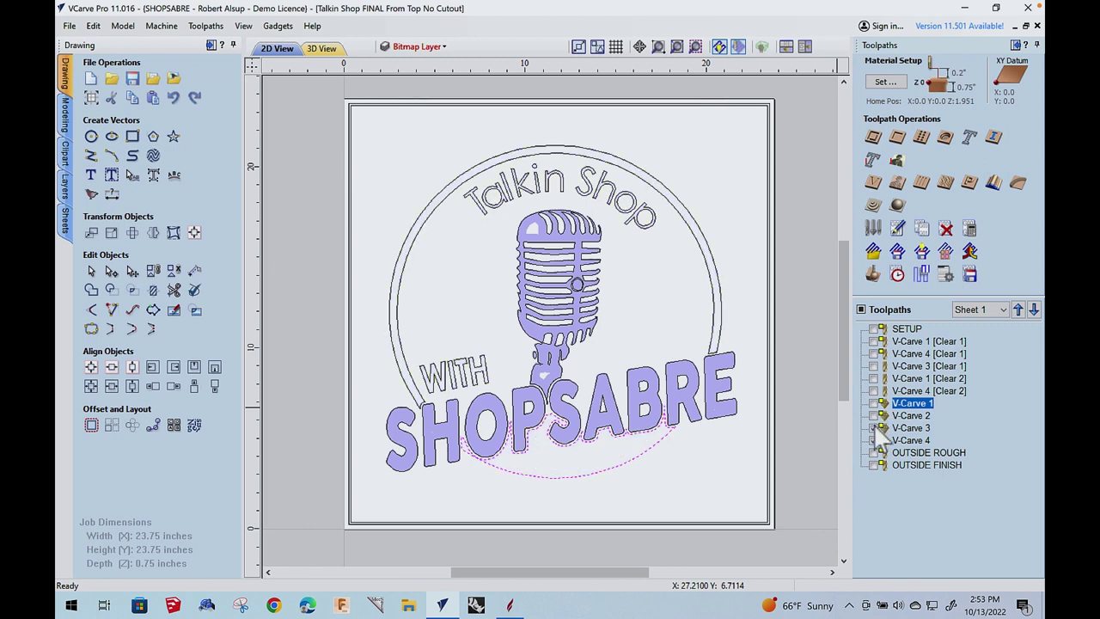
pyautogui.click(873, 440)
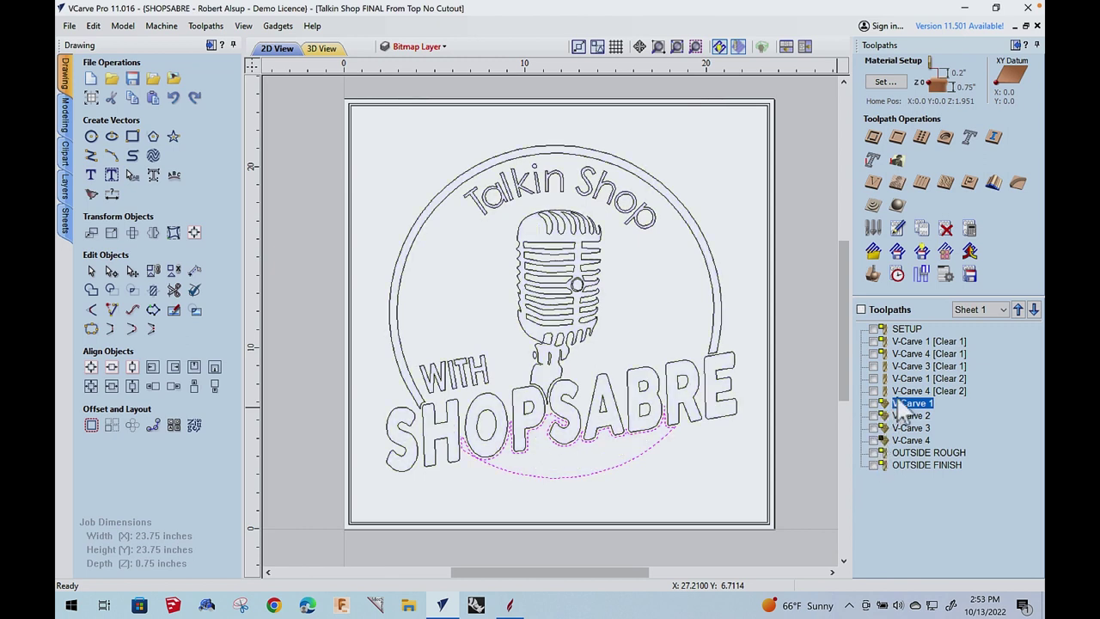
# Review the cutting depth, V-bit and clearance tool settings of the V-Carve 1 [Clear 1] toolpath, and close them unchanged
pyautogui.doubleClick(911, 344)
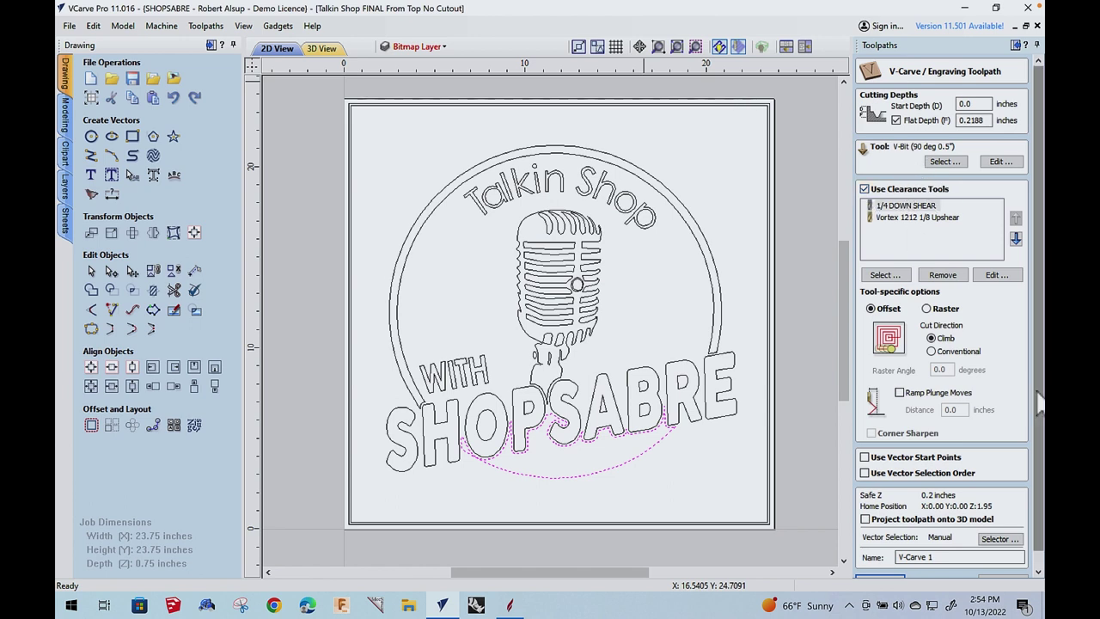
pyautogui.scroll(-2, 1038, 403)
pyautogui.click(1002, 565)
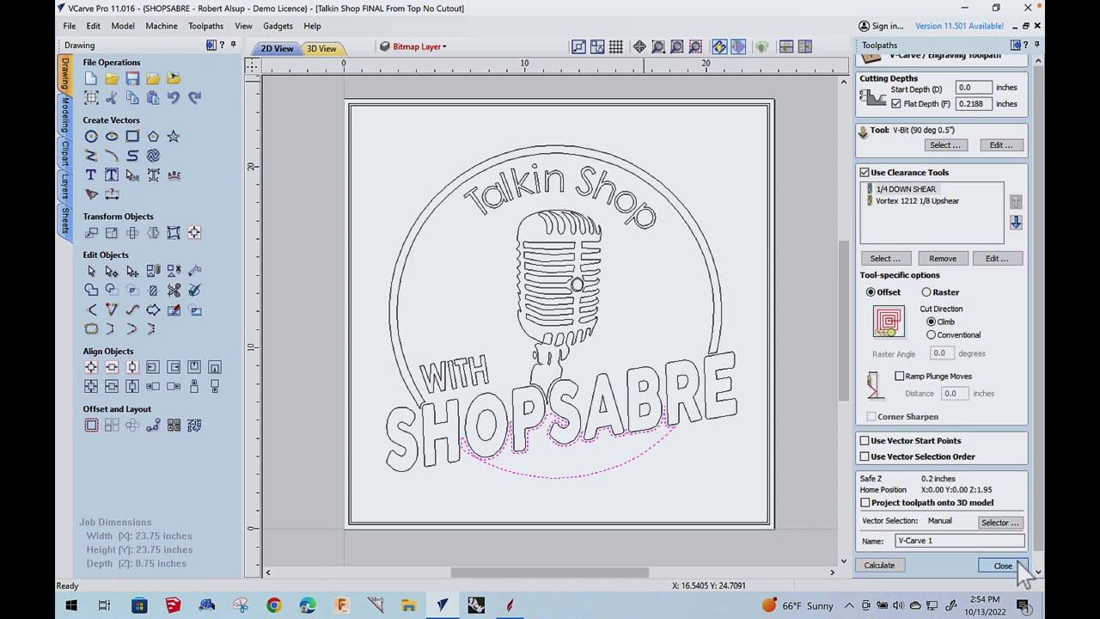
# Check the tool details of the clearance toolpaths and which vectors V-Carve 4 [Clear 1] and V-Carve 4 [Clear 2] use
pyautogui.moveTo(920, 357)
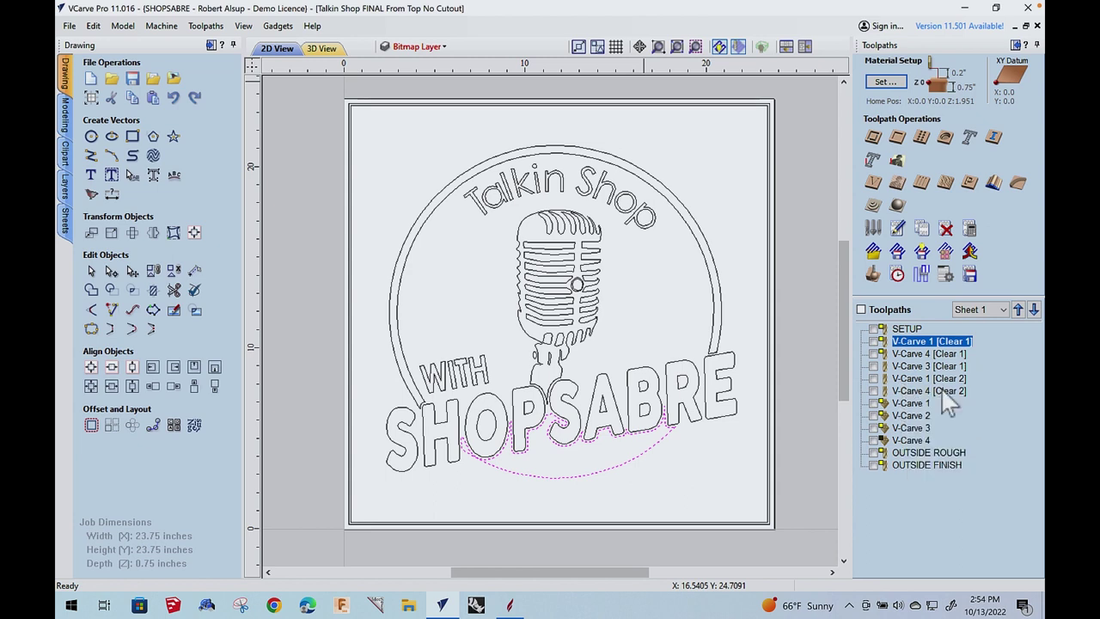
pyautogui.moveTo(954, 386)
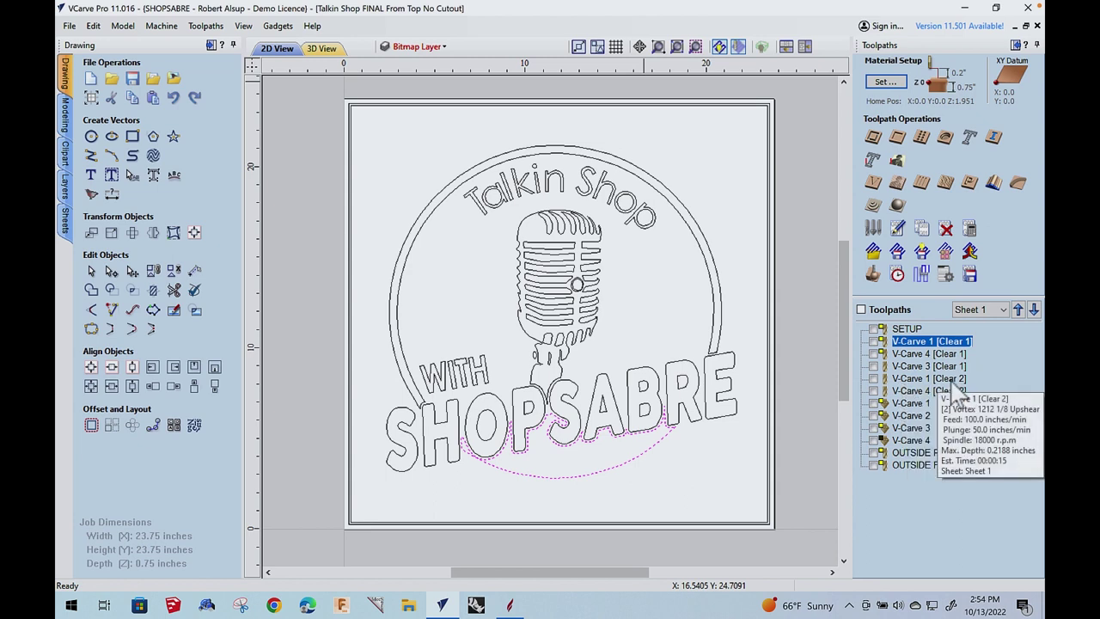
pyautogui.click(915, 359)
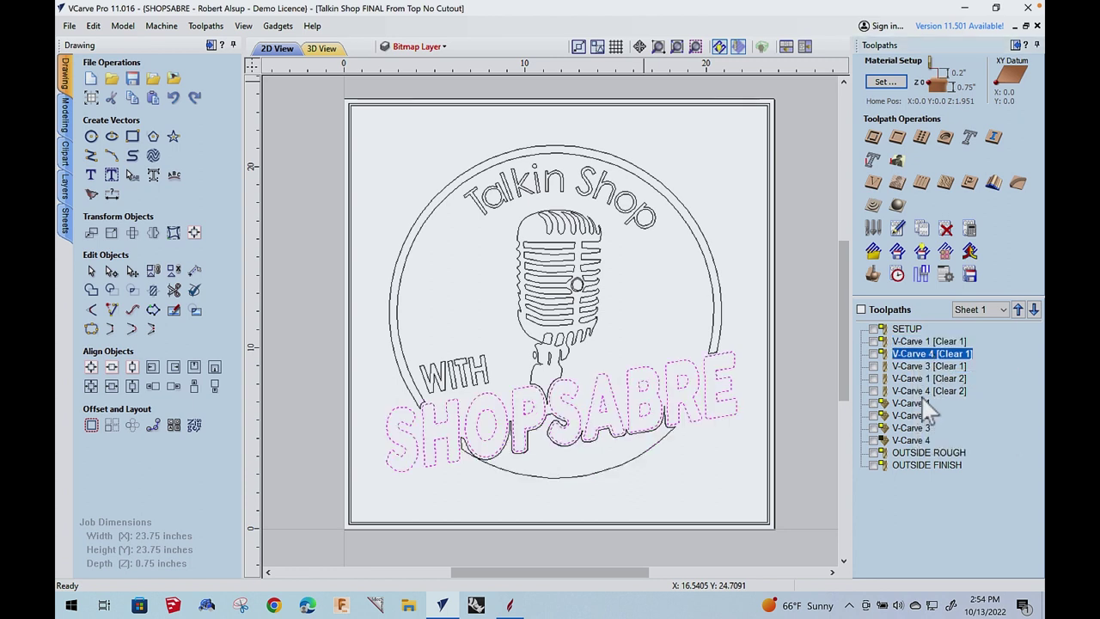
pyautogui.click(916, 393)
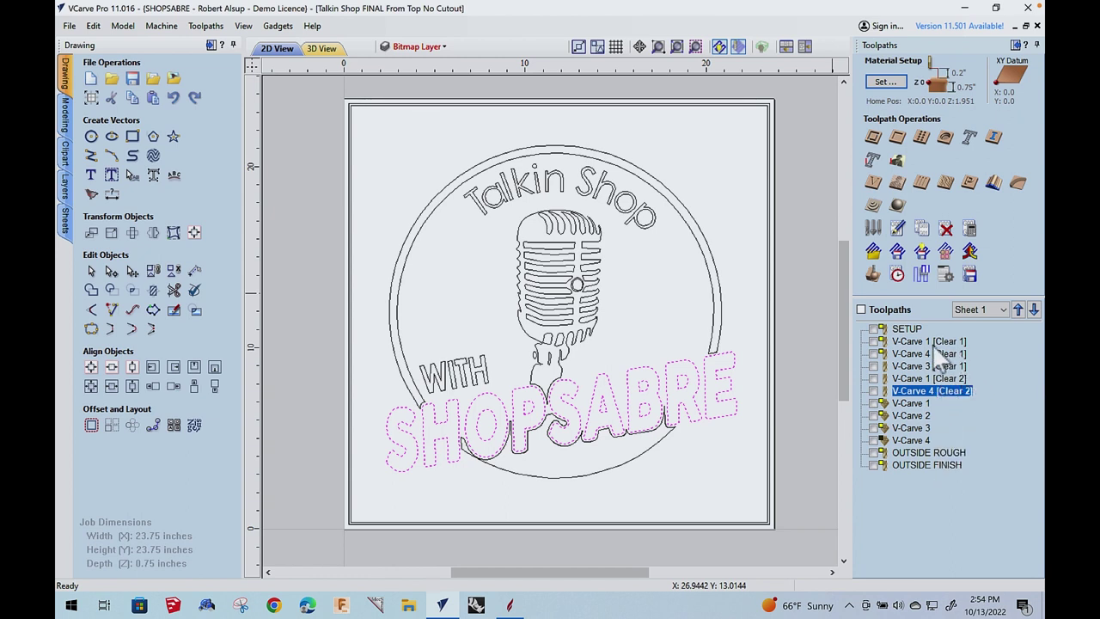
pyautogui.moveTo(947, 354)
# Preview all toolpaths on the material block in an isometric 3D view
pyautogui.click(873, 275)
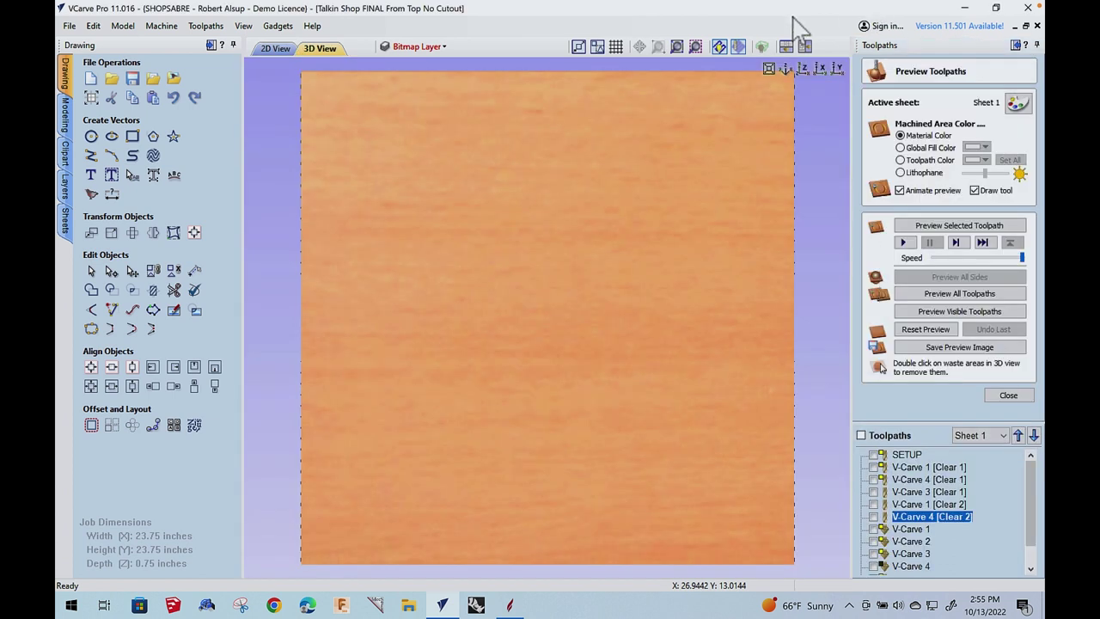
pyautogui.click(785, 69)
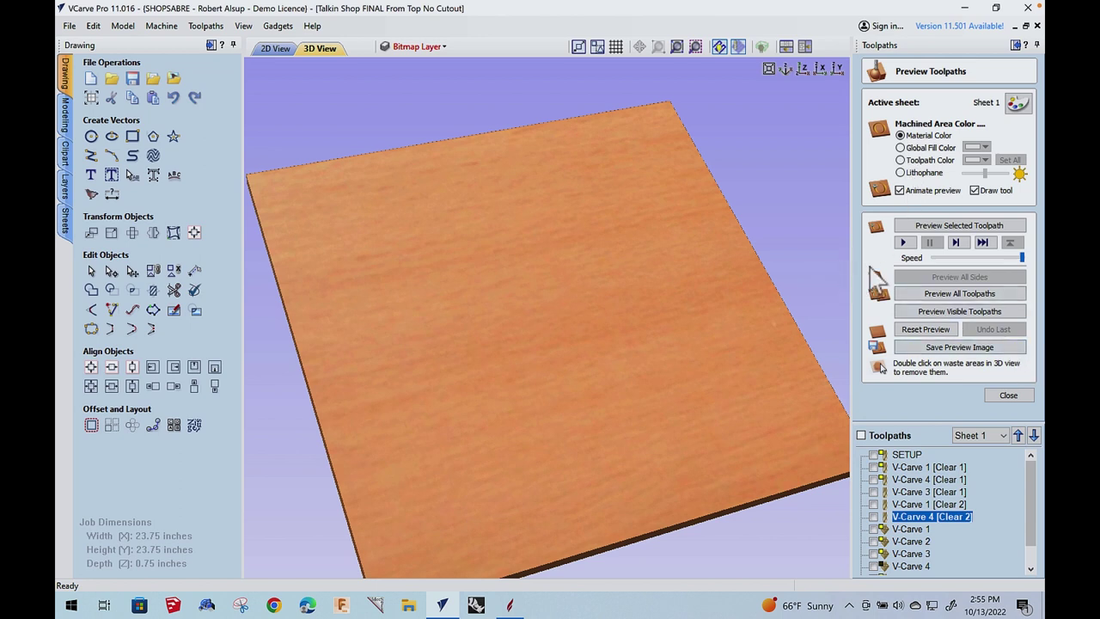
pyautogui.click(955, 295)
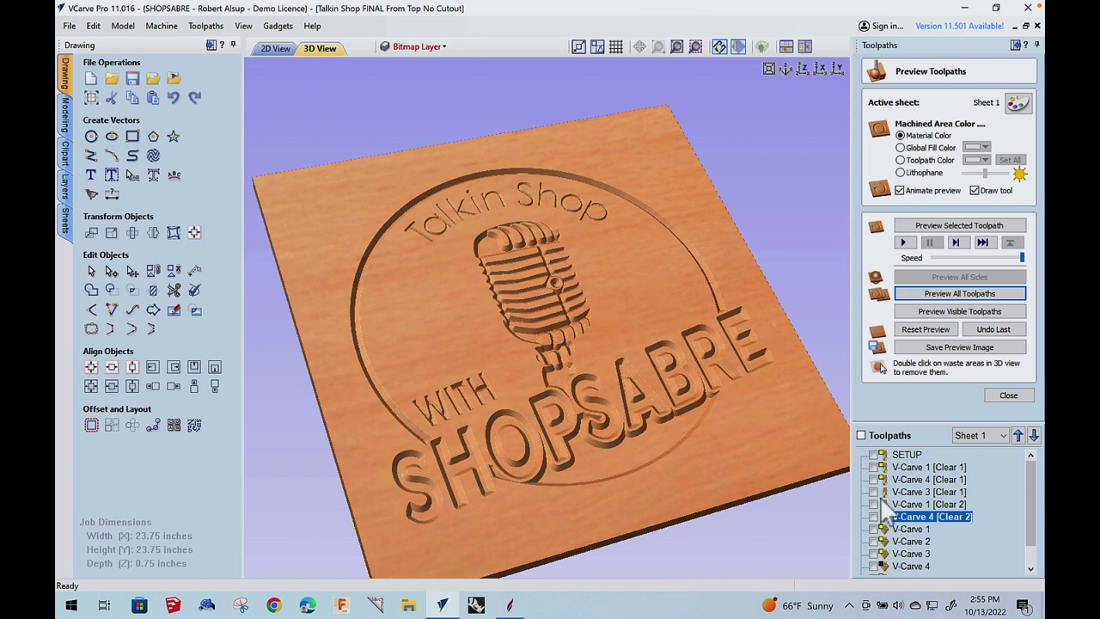
# Make the V-Carve 1, 3 and 4 [Clear 1] and V-Carve 1 and 4 [Clear 2] toolpaths visible
pyautogui.scroll(-1, 910, 550)
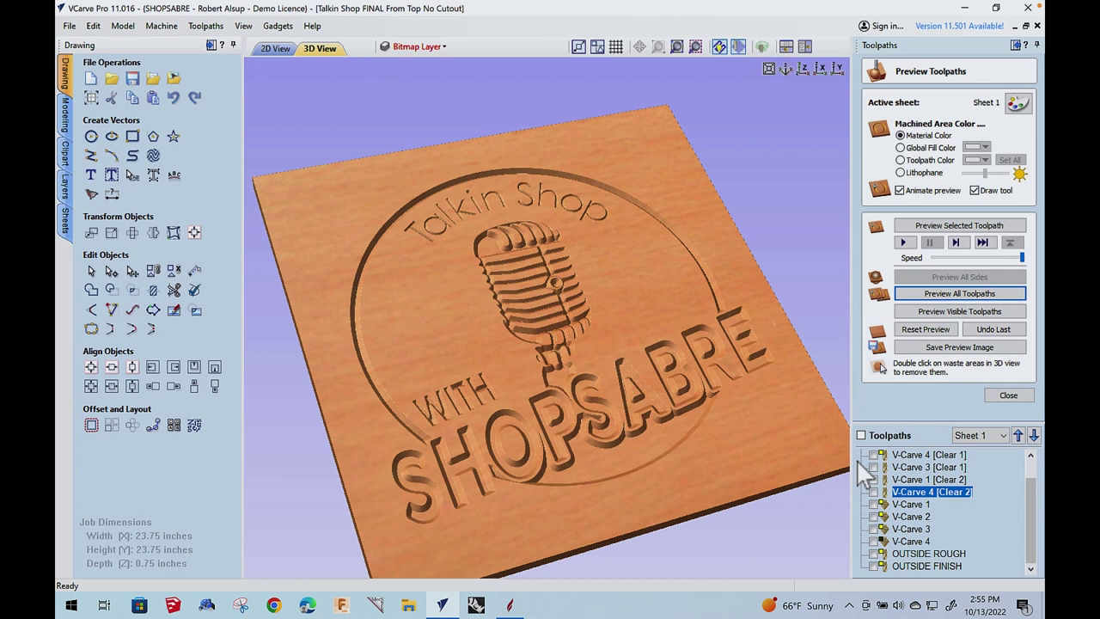
pyautogui.click(873, 466)
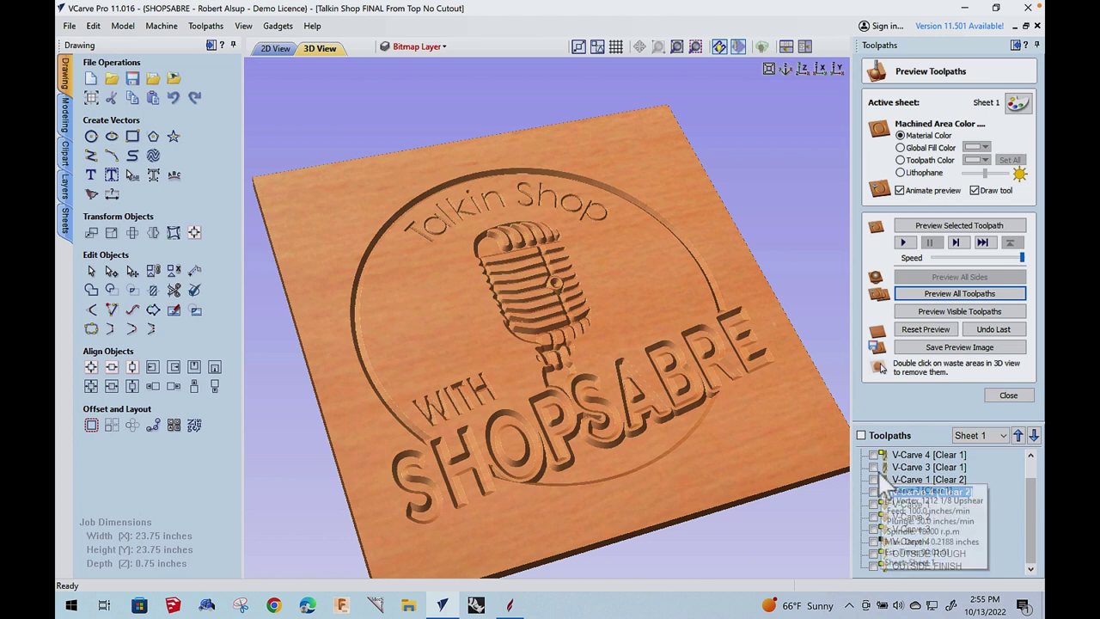
pyautogui.click(874, 479)
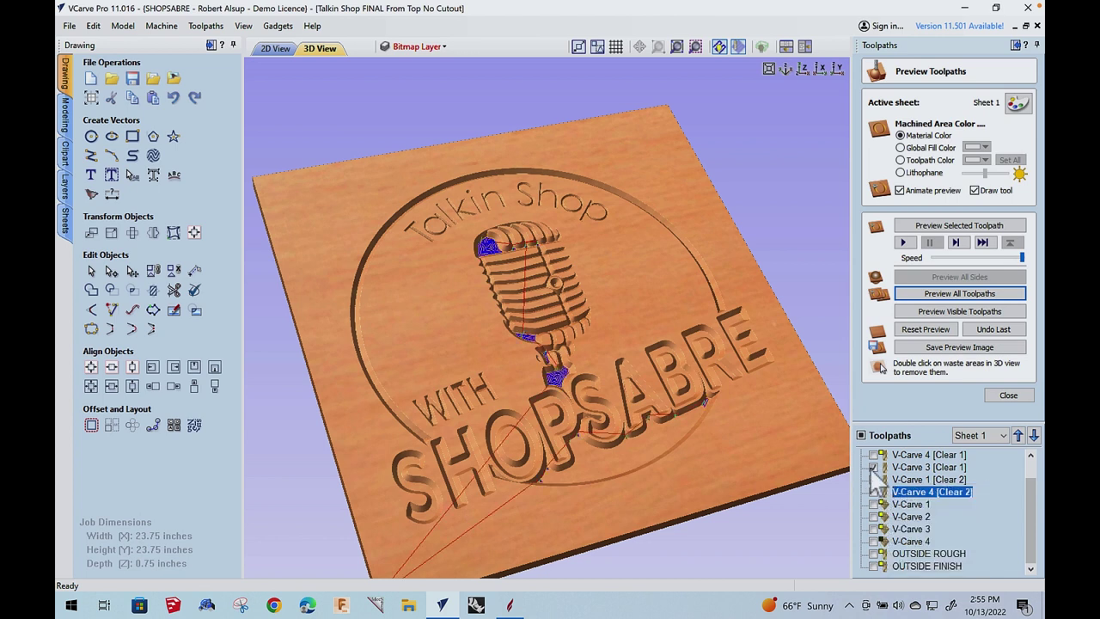
pyautogui.click(873, 454)
pyautogui.scroll(2, 877, 464)
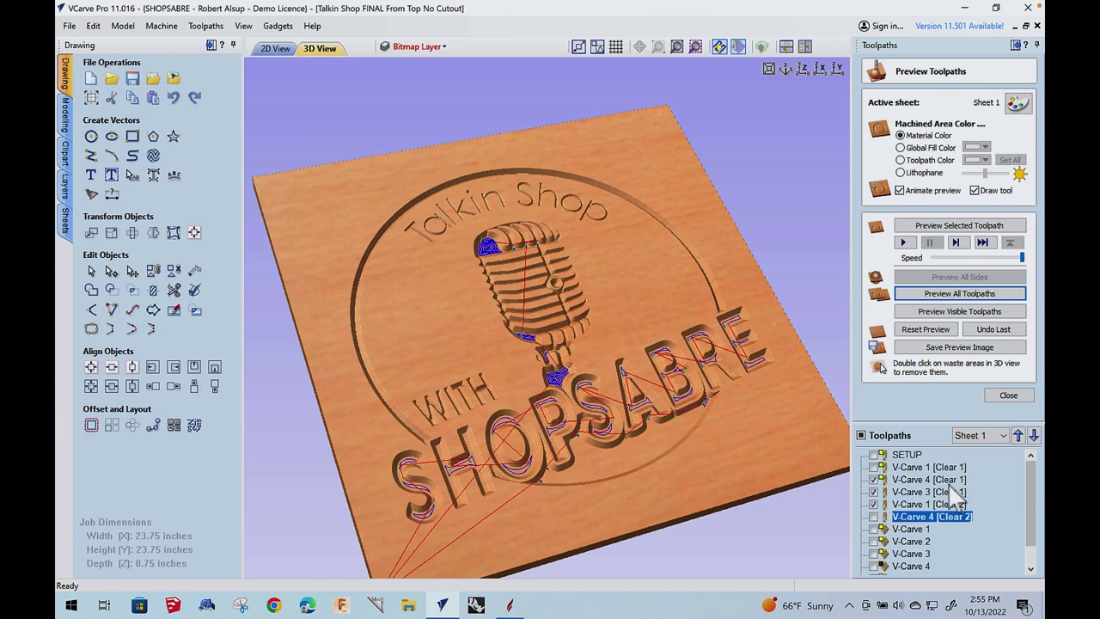
pyautogui.click(872, 467)
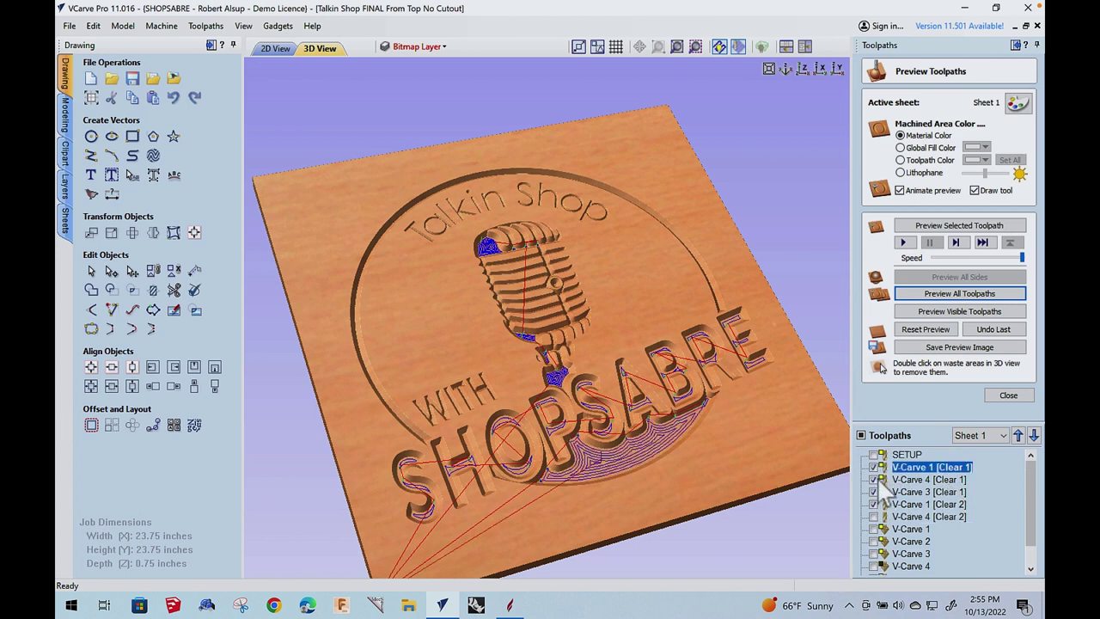
pyautogui.click(874, 516)
# Make the V-Carve 1, 2, 3 and 4 toolpaths visible as well, and close the toolpath preview
pyautogui.click(873, 529)
pyautogui.scroll(-2, 894, 537)
pyautogui.click(874, 518)
pyautogui.click(874, 528)
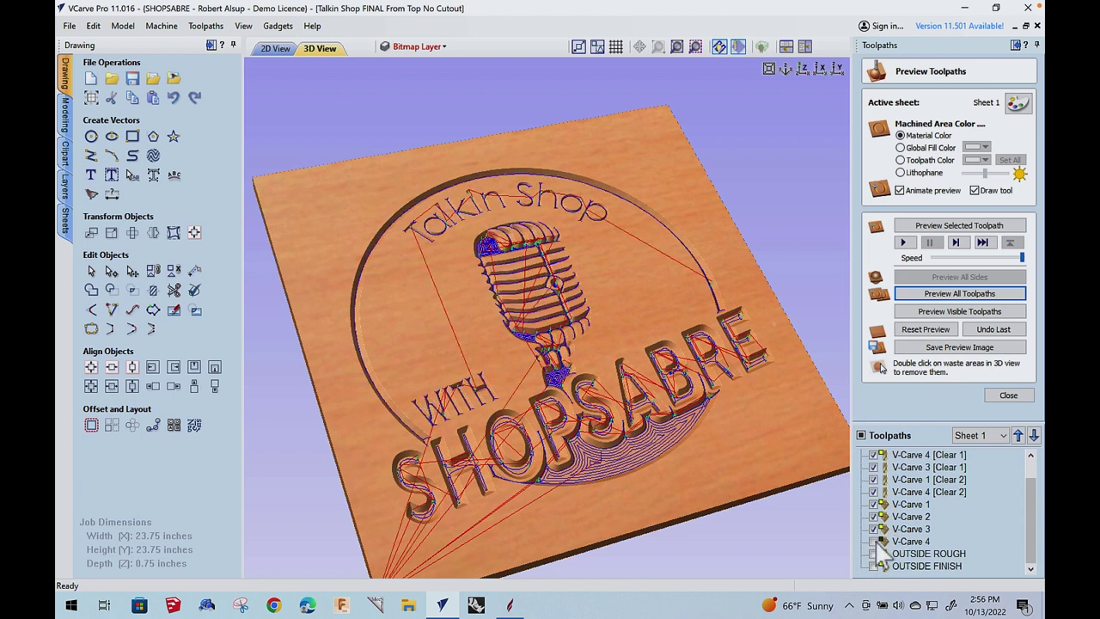
pyautogui.click(875, 541)
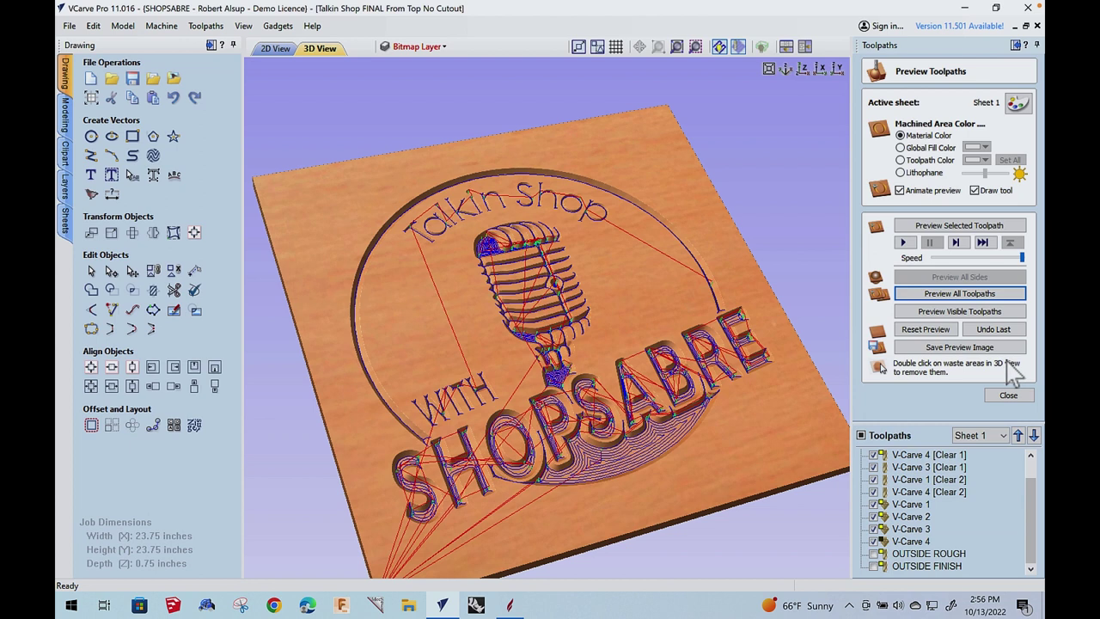
pyautogui.click(1008, 395)
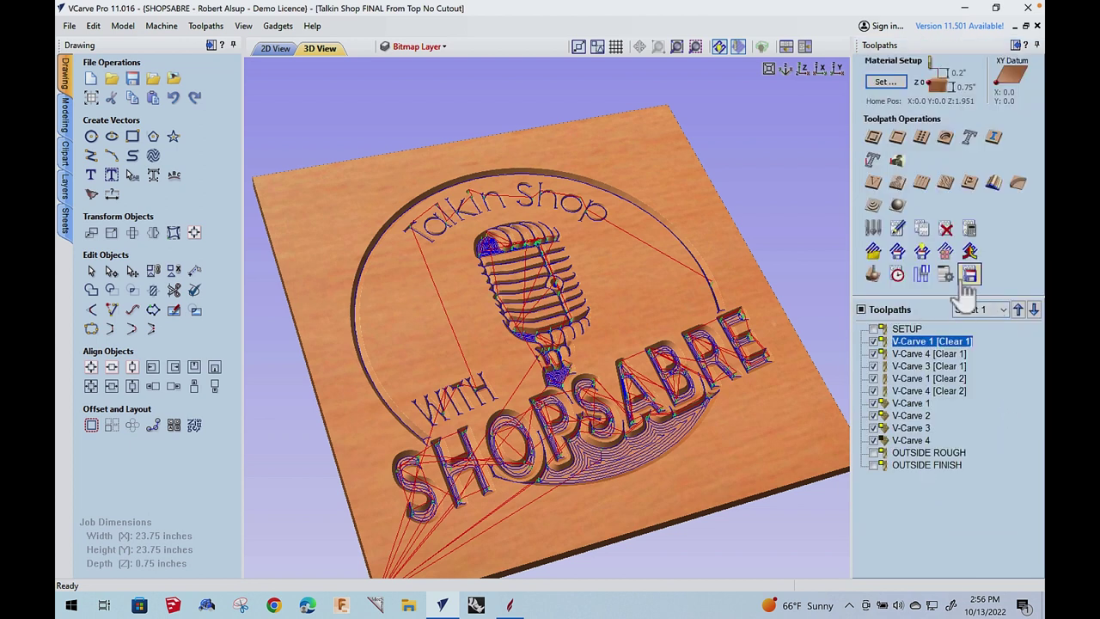
# Save the visible toolpaths to one ShopSabre ATC Arc (inch) file named Talkin Shop FINAL From Top No Cutout.tap in the Talkin Shop folder
pyautogui.click(969, 277)
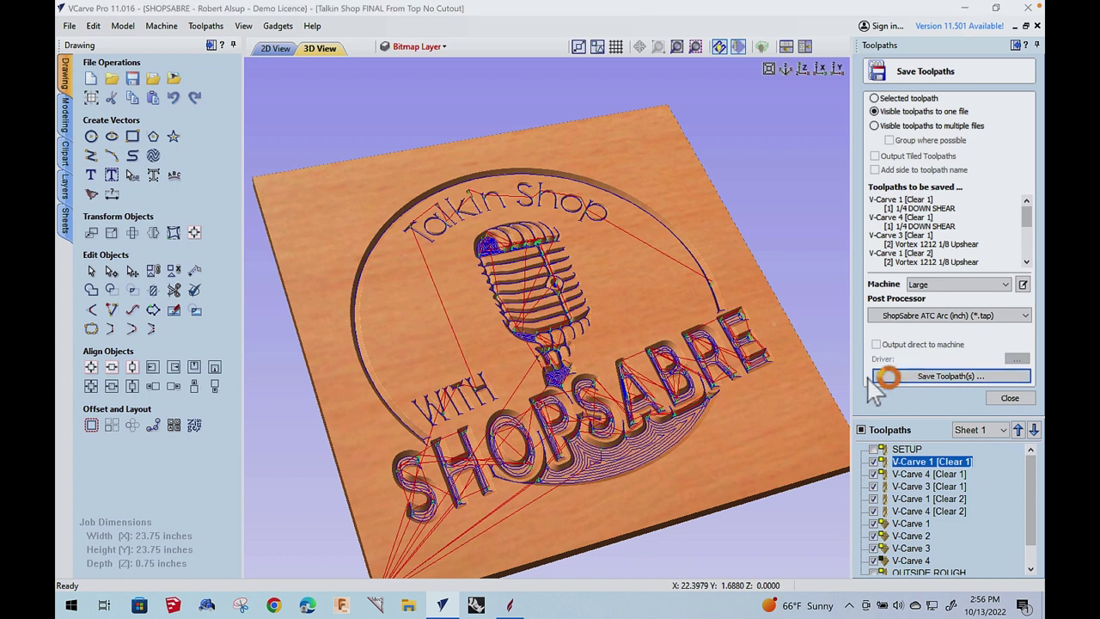
pyautogui.click(915, 376)
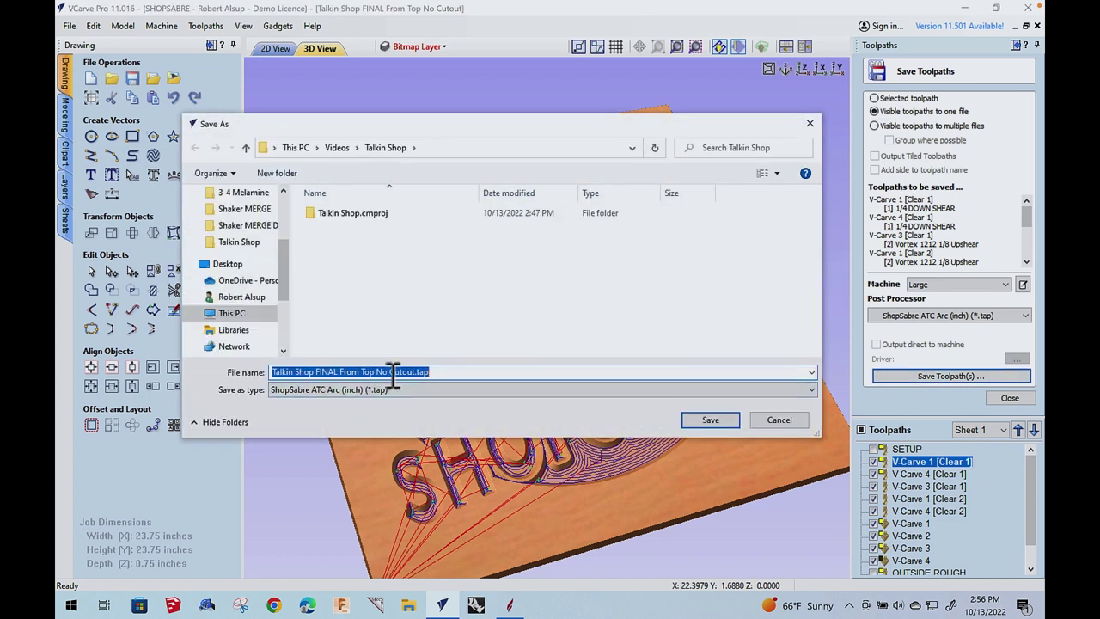
pyautogui.click(708, 419)
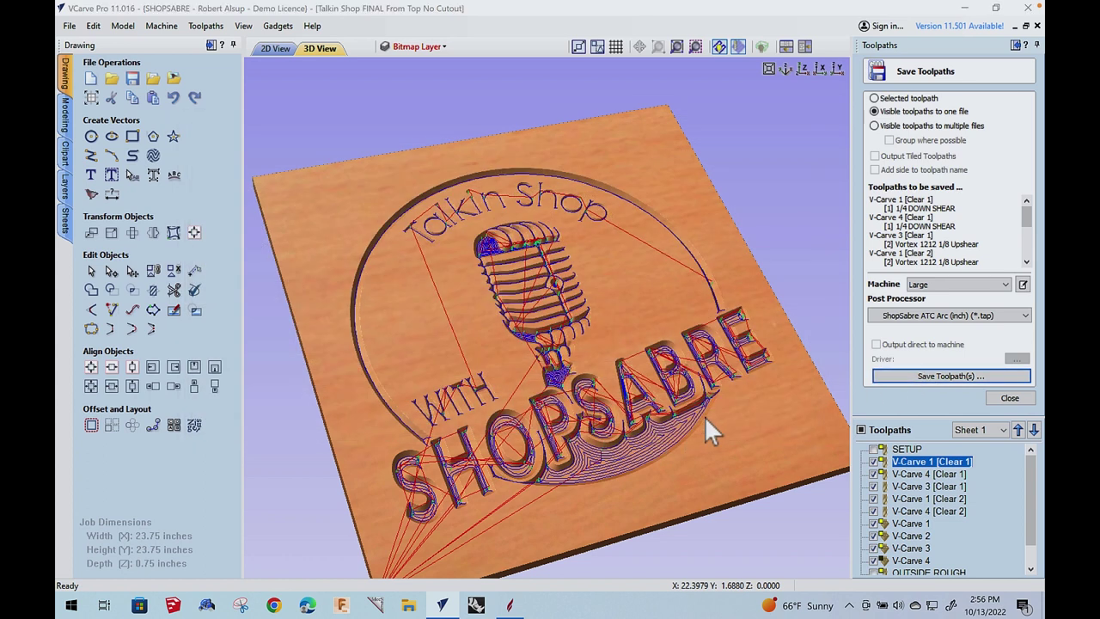